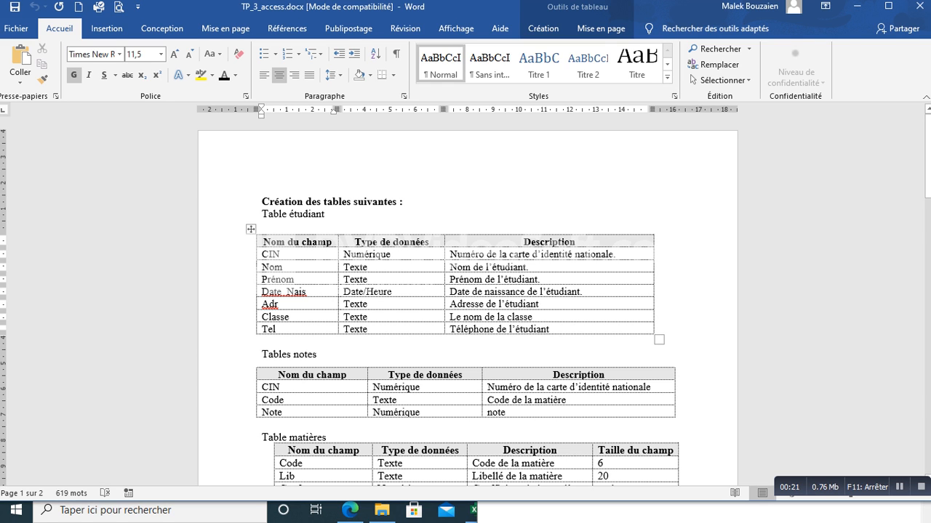
# Review the table definitions and the list of queries in the TP_3_access document
pyautogui.press('pagedown')
pyautogui.press('pagedown')
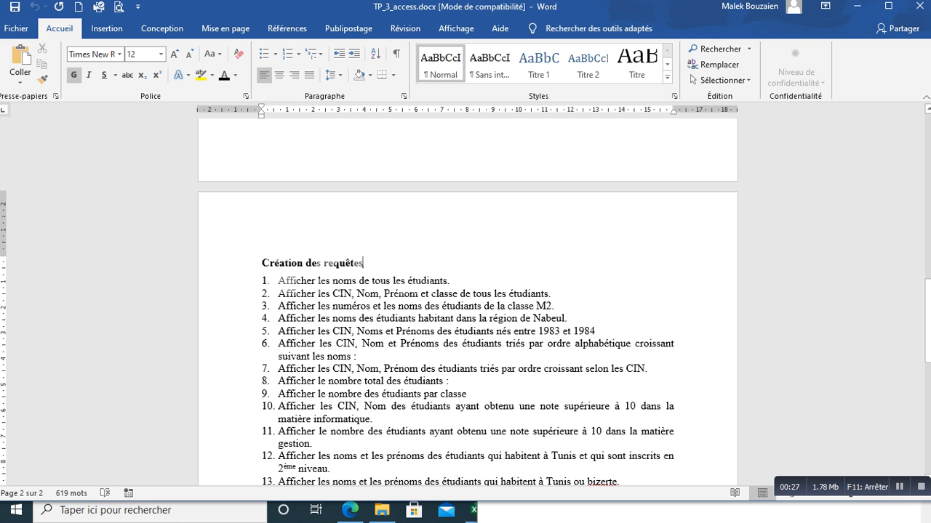
pyautogui.press('pageup')
pyautogui.press('pageup')
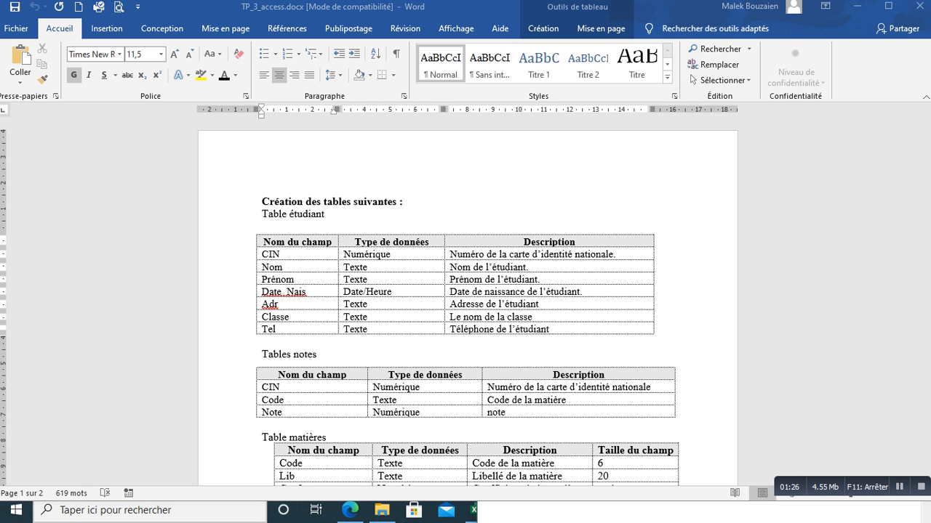
# Find and launch Microsoft Access
pyautogui.click(149, 510)
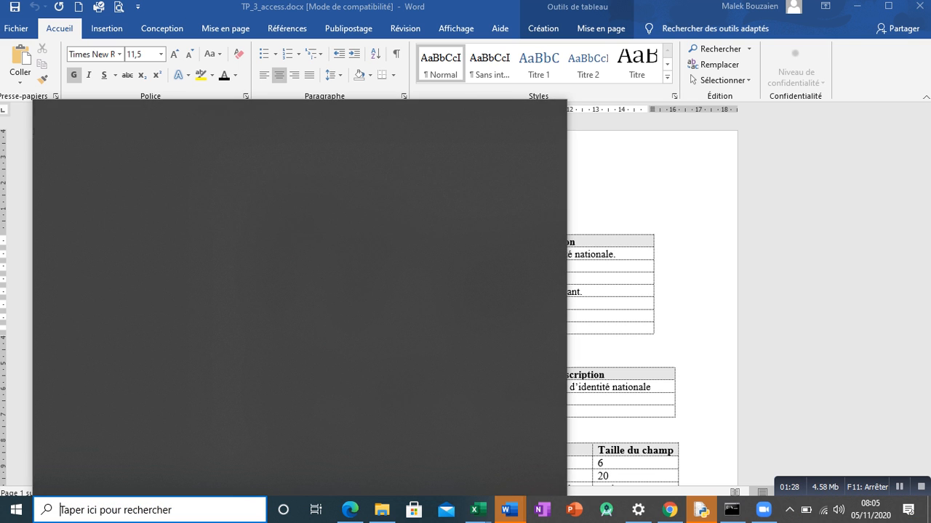
pyautogui.write('a')
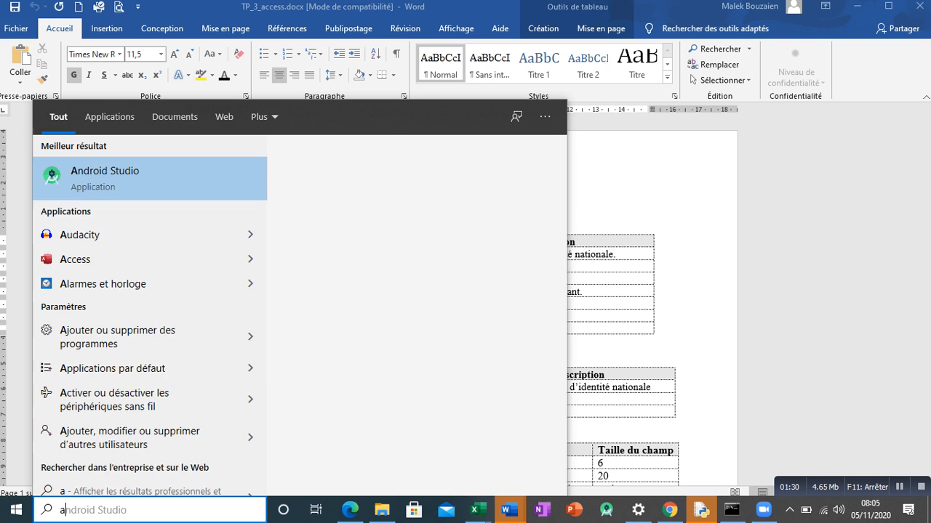
pyautogui.write('cc')
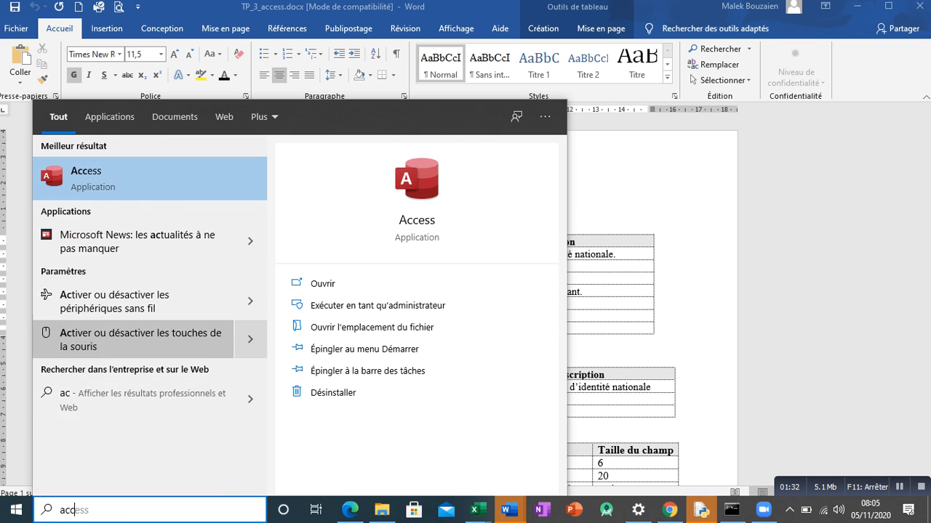
pyautogui.press('Return')
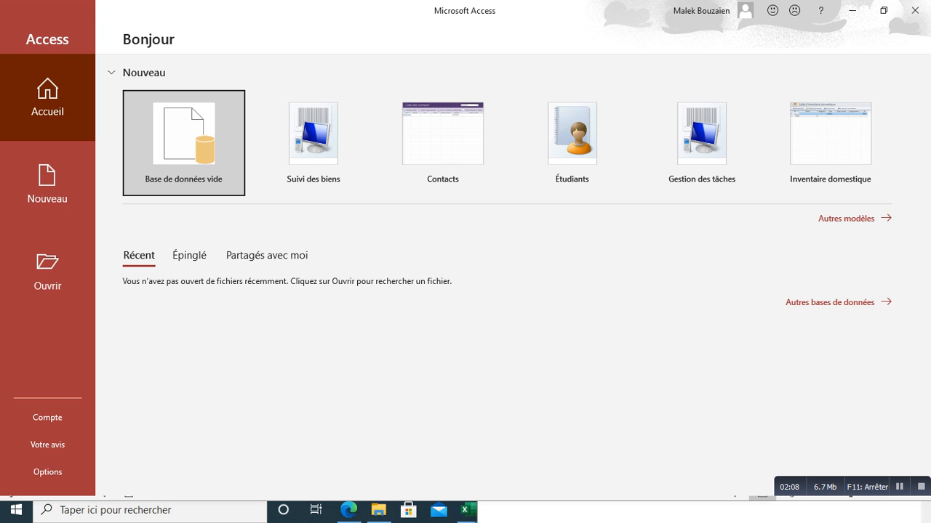
# Create a blank database with the file name TP 1.accdb
pyautogui.press('Return')
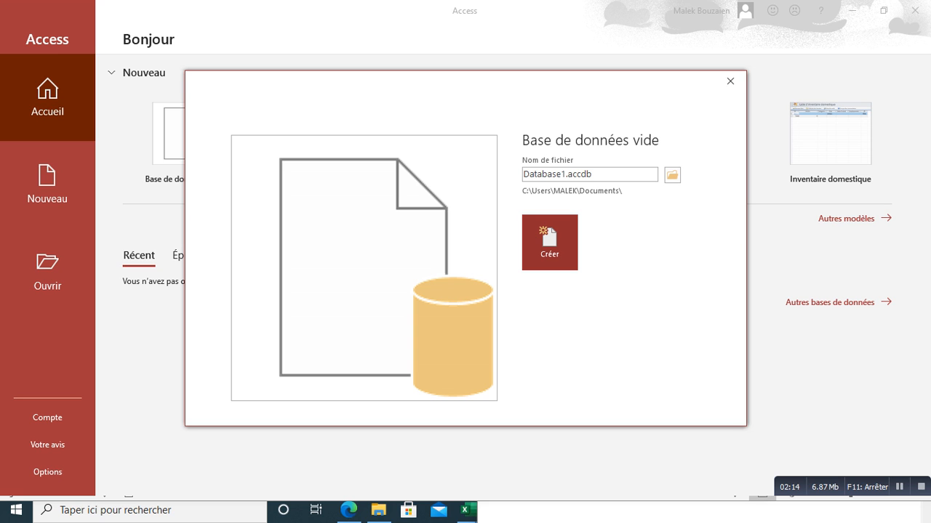
pyautogui.click(566, 175)
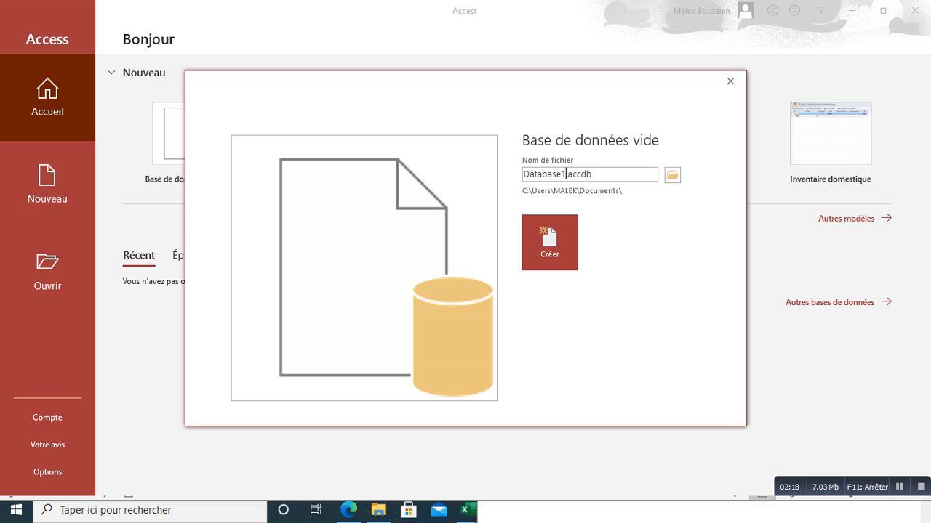
pyautogui.press('BackSpace')
pyautogui.press('BackSpace')
pyautogui.press('BackSpace')
pyautogui.press('BackSpace')
pyautogui.press('BackSpace')
pyautogui.press('BackSpace')
pyautogui.press('BackSpace')
pyautogui.press('BackSpace')
pyautogui.press('BackSpace')
pyautogui.write('TP ')
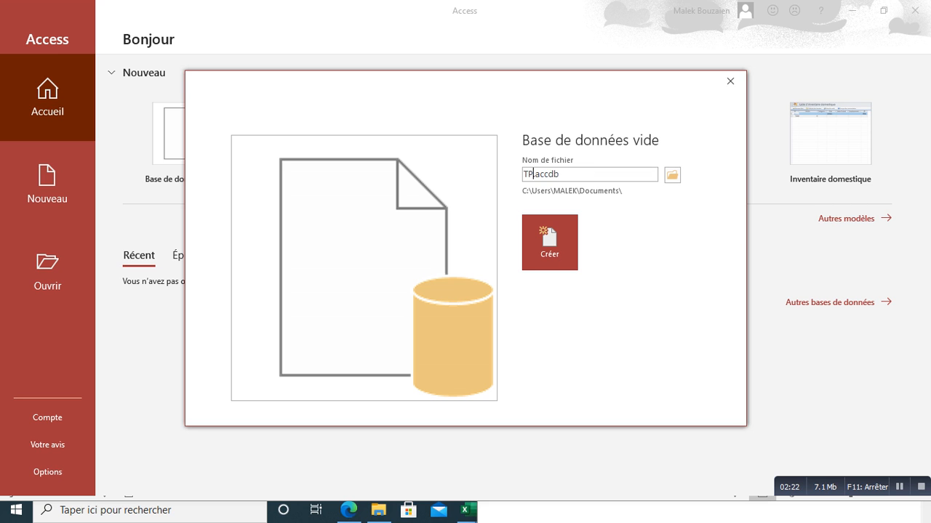
pyautogui.write('1')
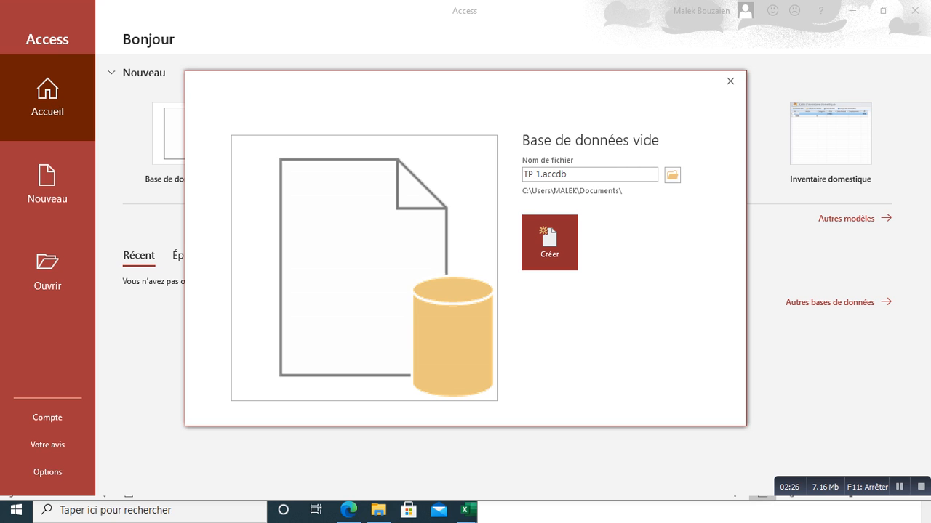
pyautogui.click(550, 243)
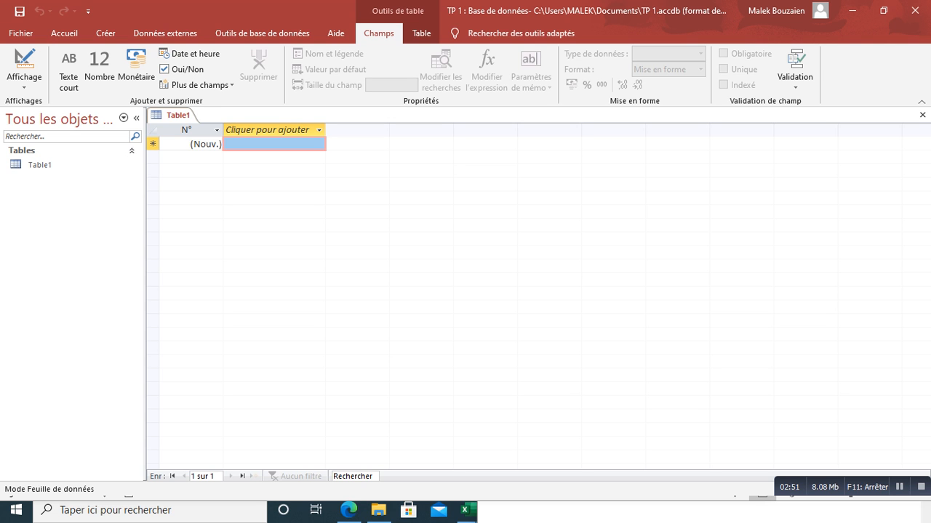
# Close the default table and create a new empty table in Design view
pyautogui.click(922, 115)
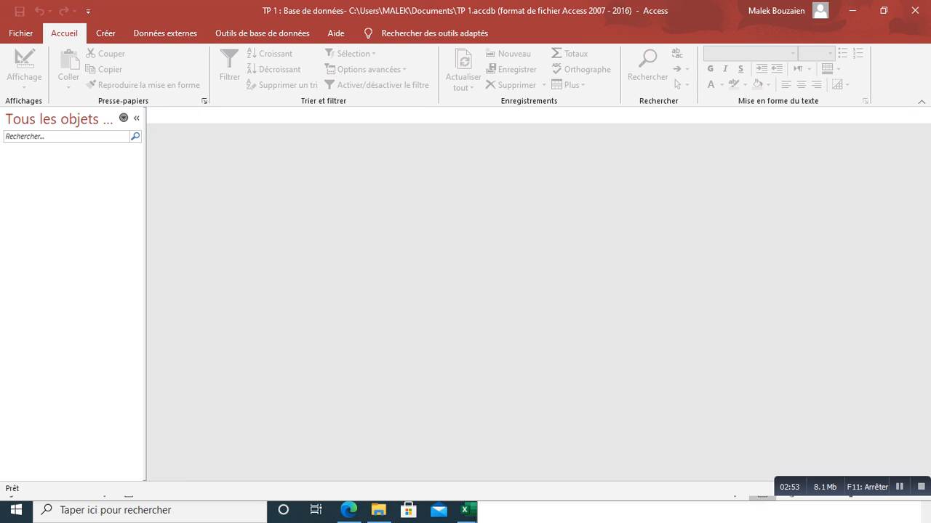
pyautogui.click(105, 33)
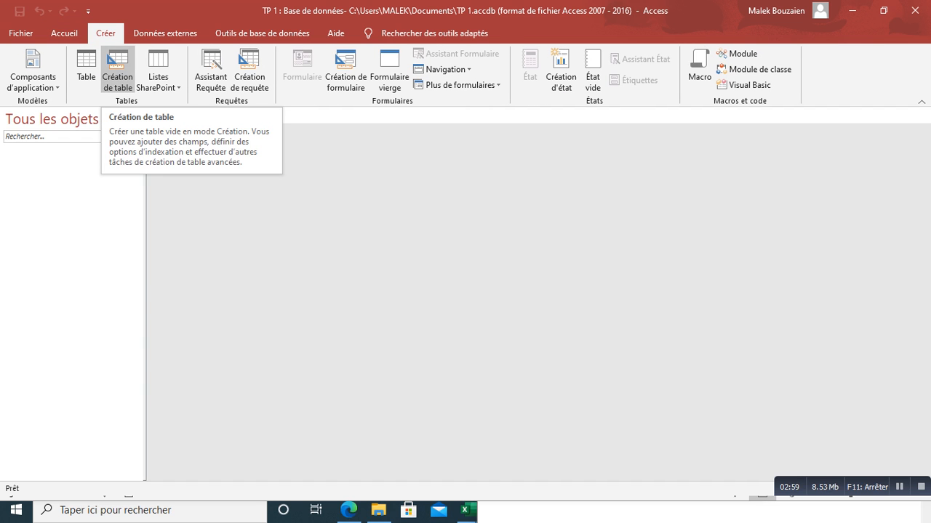
pyautogui.click(118, 76)
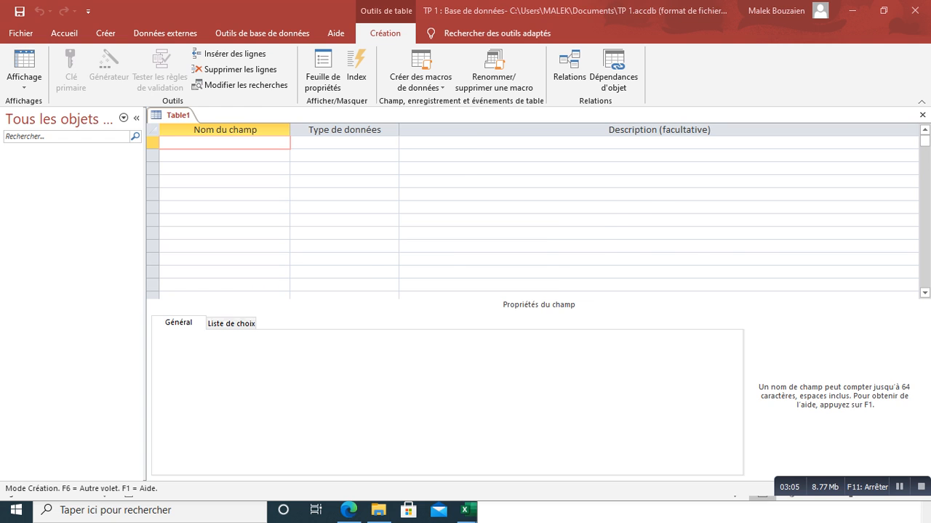
pyautogui.hotkey('alt', 'F4')
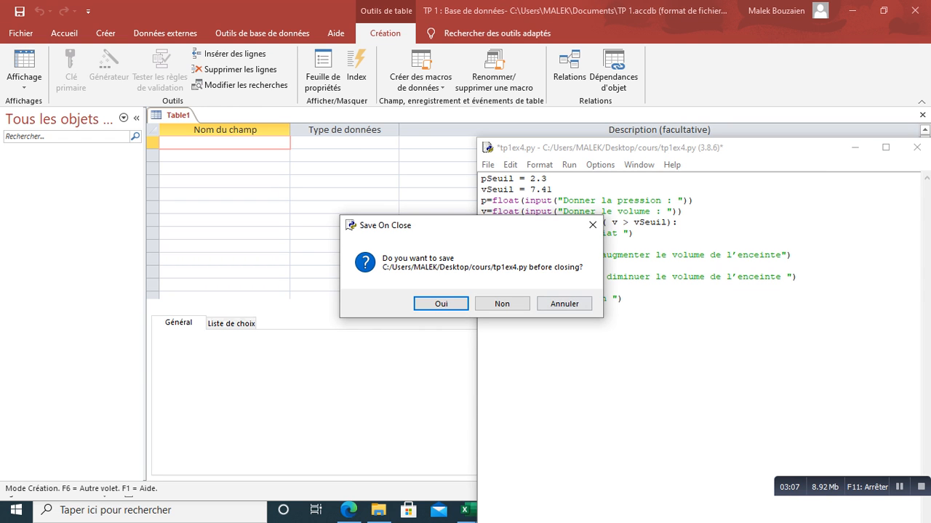
pyautogui.click(564, 304)
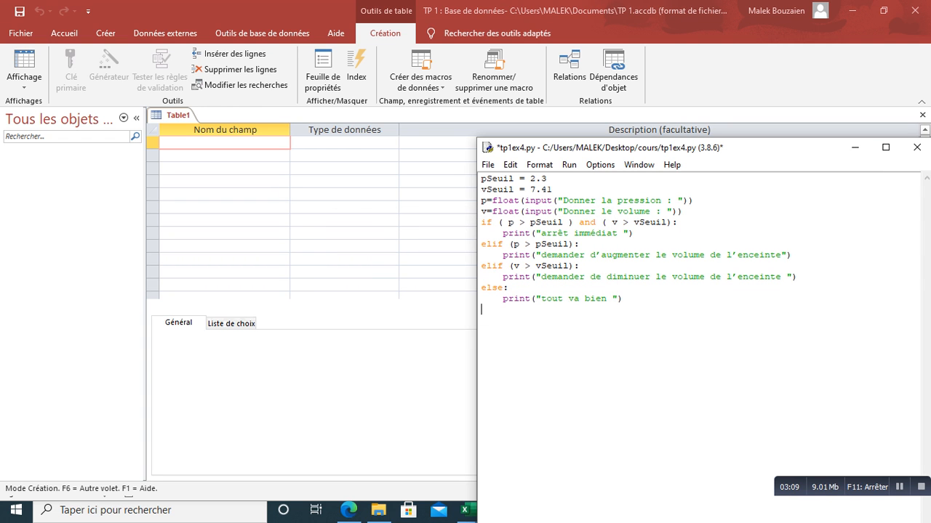
pyautogui.click(855, 147)
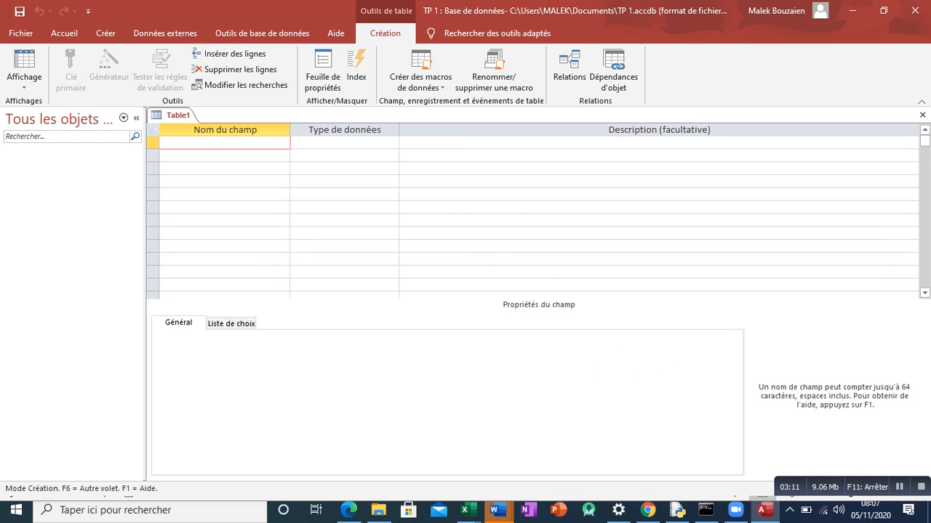
# Check the étudiant table's field list in the TP_3_access Word document, and return to the Access table design
pyautogui.moveTo(497, 509)
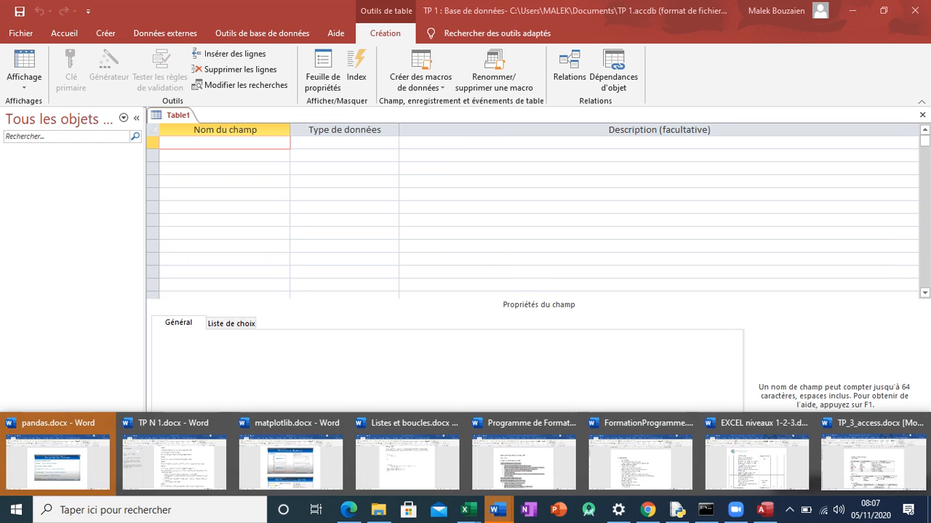
pyautogui.click(869, 462)
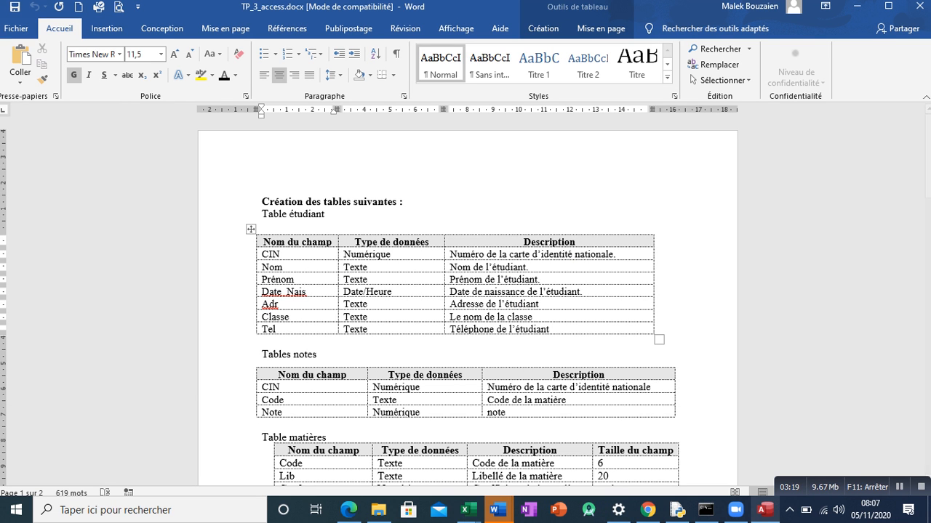
pyautogui.moveTo(764, 509)
pyautogui.click(736, 439)
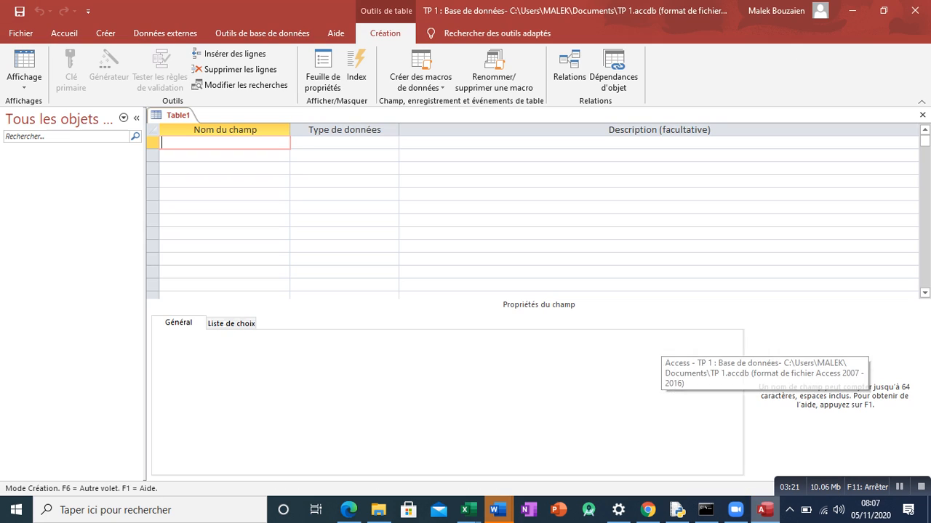
# Add the fields CIN, NOM and PRENOM as the first three rows of the table design
pyautogui.press('capslock')
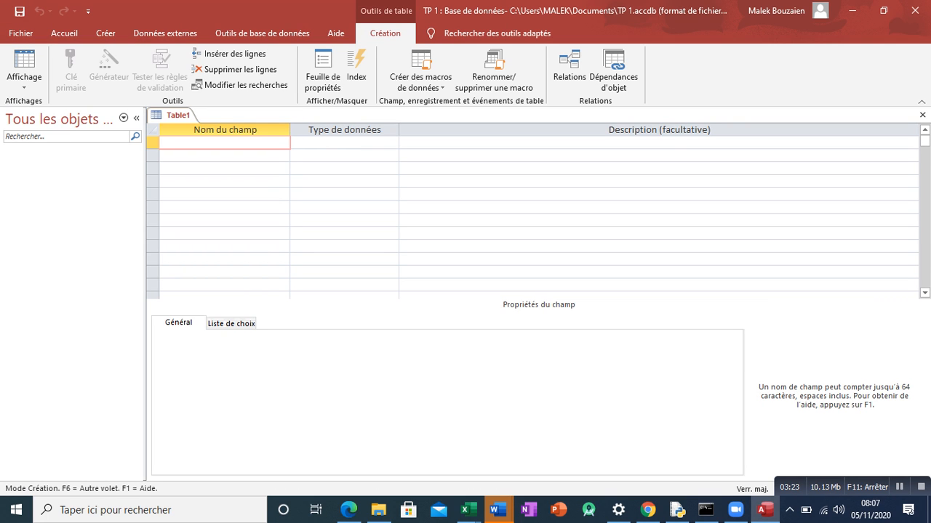
pyautogui.write('CIN')
pyautogui.press('Down')
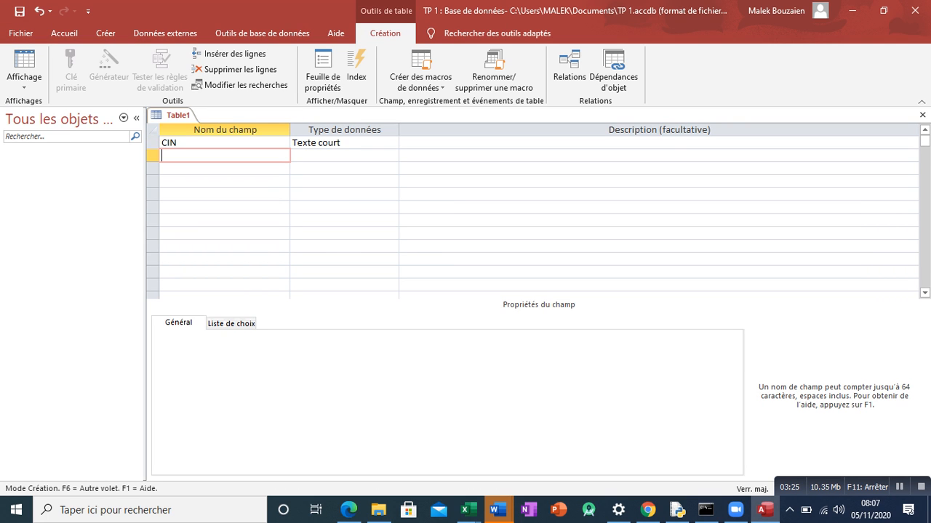
pyautogui.write('NOM')
pyautogui.press('Down')
pyautogui.write('PRENOM')
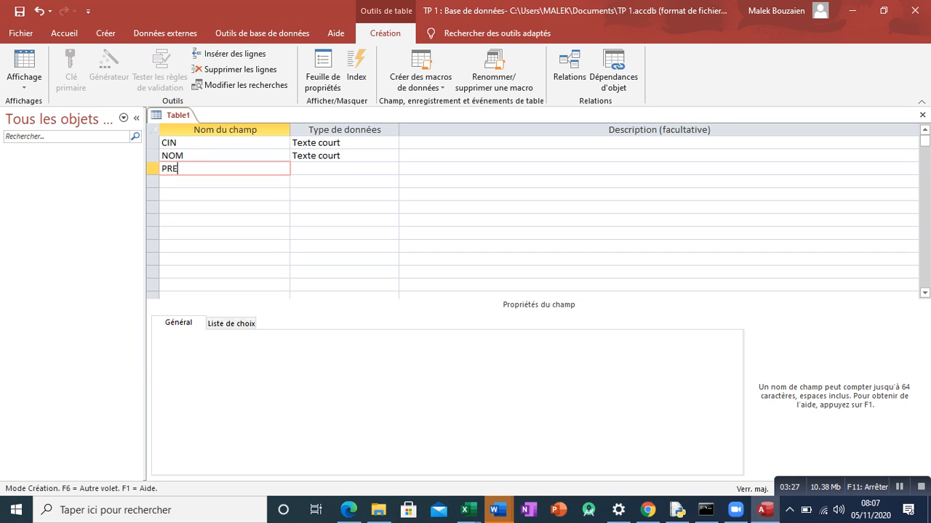
pyautogui.write('DA')
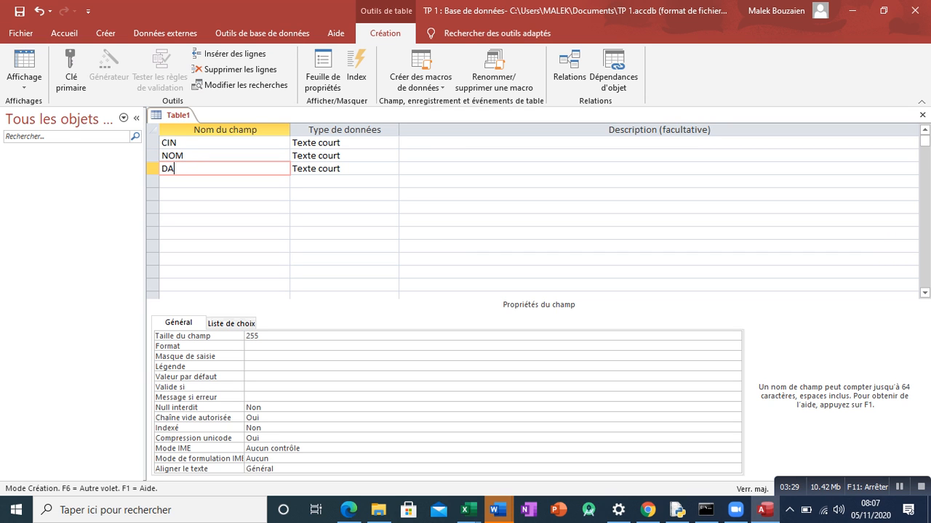
pyautogui.press('BackSpace')
pyautogui.press('BackSpace')
pyautogui.write('PRENOM')
pyautogui.press('Down')
# Add the fields DATE_NAIS, CLASSE, ADR and TEL below PRENOM
pyautogui.write('DAT')
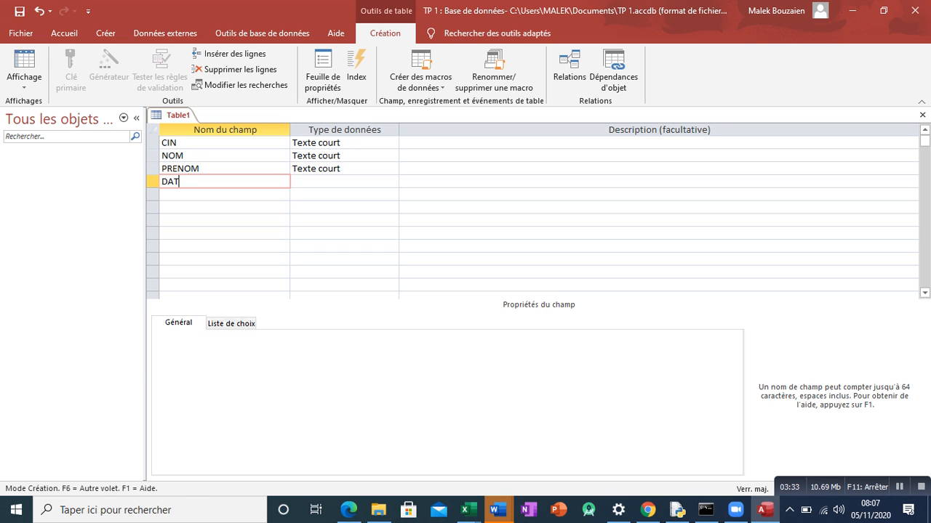
pyautogui.write('E_NAIS')
pyautogui.press('Down')
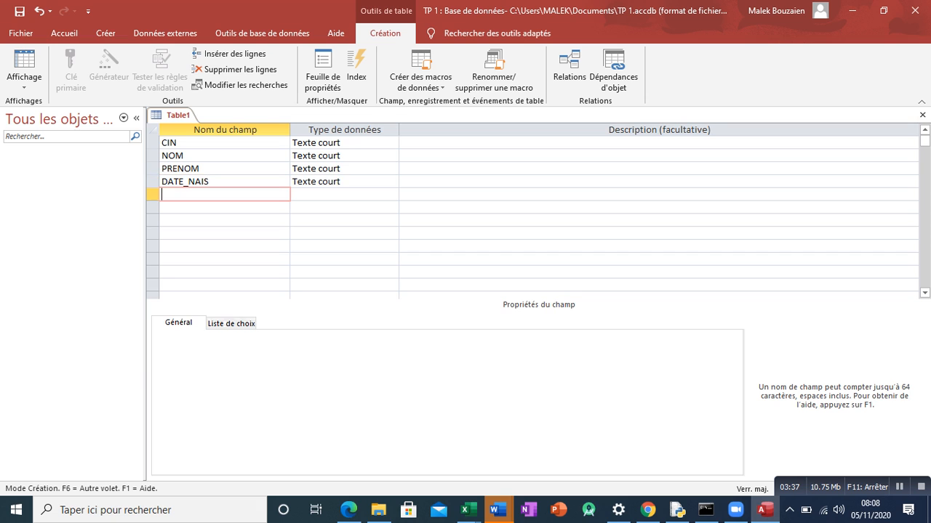
pyautogui.write('CLASSE')
pyautogui.press('Down')
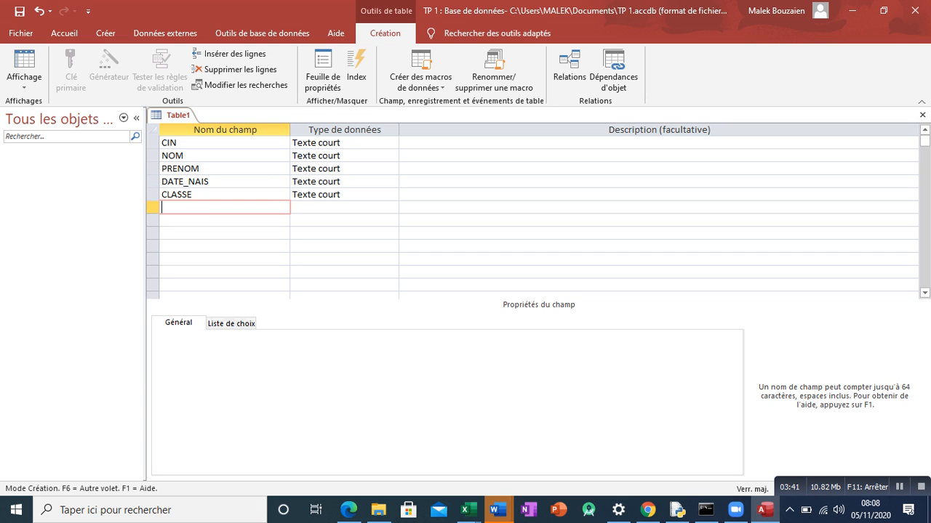
pyautogui.write('ADR')
pyautogui.press('Down')
pyautogui.write('TE')
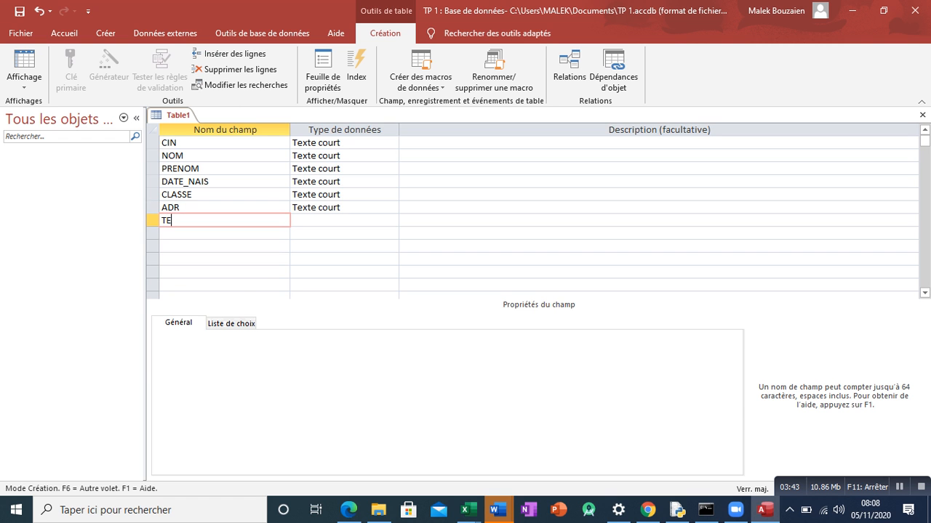
pyautogui.write('L')
# Compare the field order with the étudiant table in the TP_3_access Word document, and return to Access
pyautogui.click(498, 510)
pyautogui.click(868, 458)
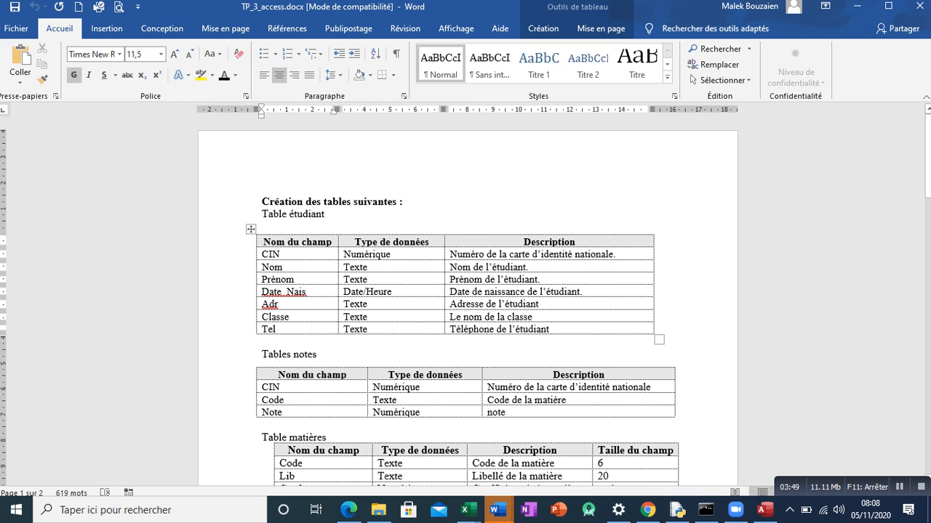
pyautogui.click(764, 510)
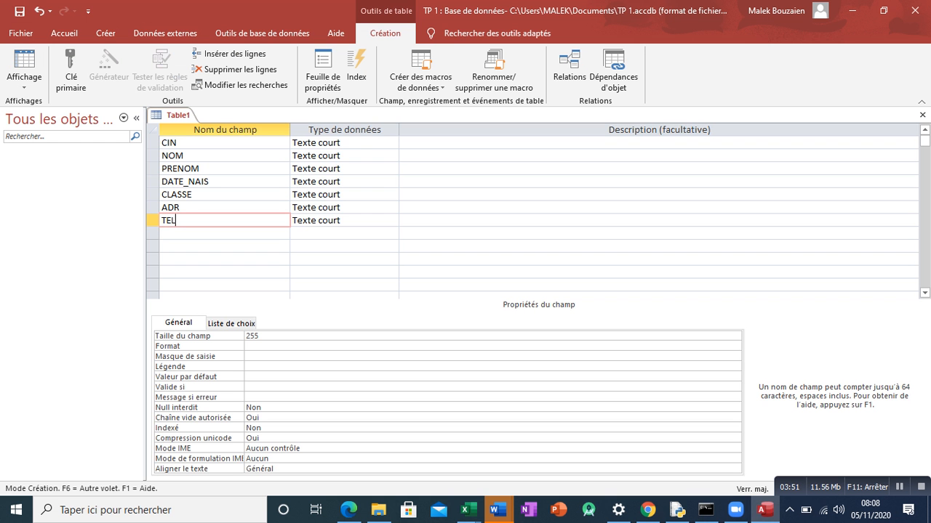
# Swap the ADR and CLASSE fields so that ADR directly follows DATE_NAIS and CLASSE comes before TEL
pyautogui.moveTo(191, 194); pyautogui.dragTo(161, 194)
pyautogui.hotkey('ctrl', 'c')
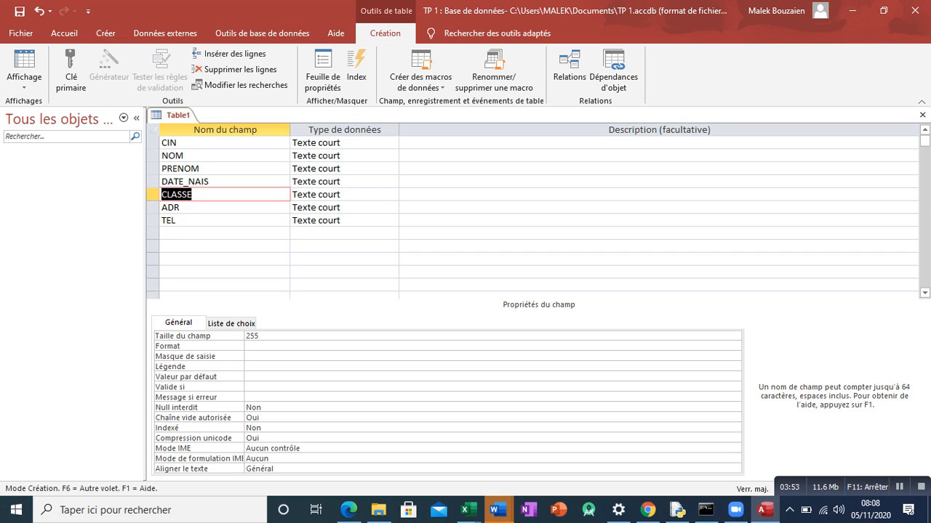
pyautogui.press('BackSpace')
pyautogui.click(181, 208)
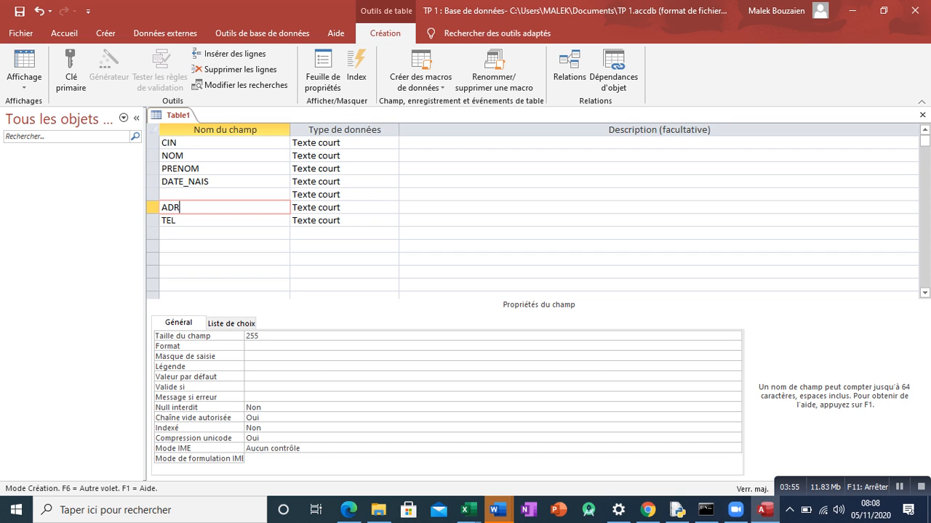
pyautogui.hotkey('ctrl', 'v')
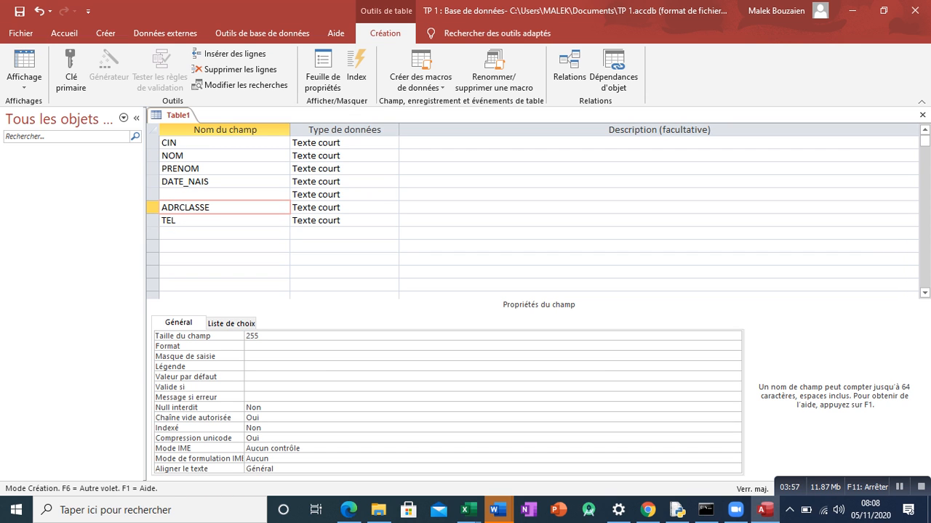
pyautogui.moveTo(175, 208); pyautogui.dragTo(161, 208)
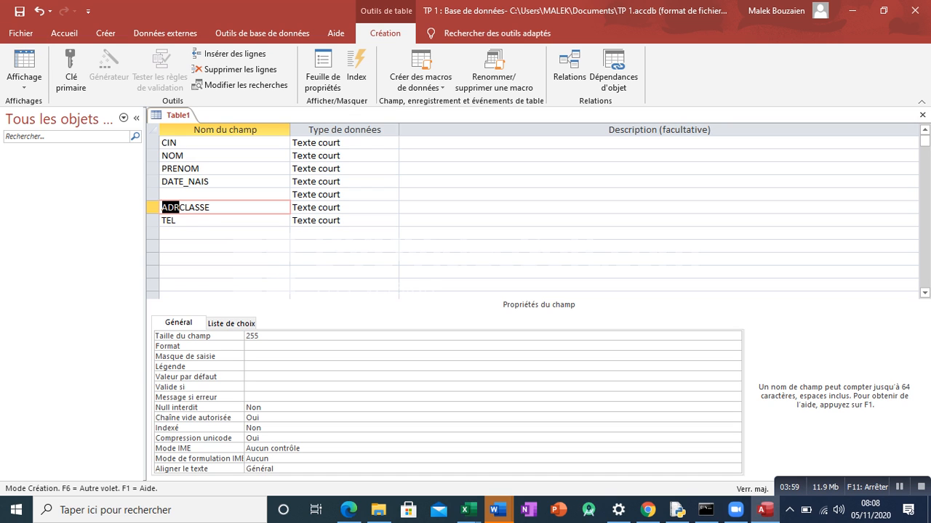
pyautogui.press('BackSpace')
pyautogui.click(168, 195)
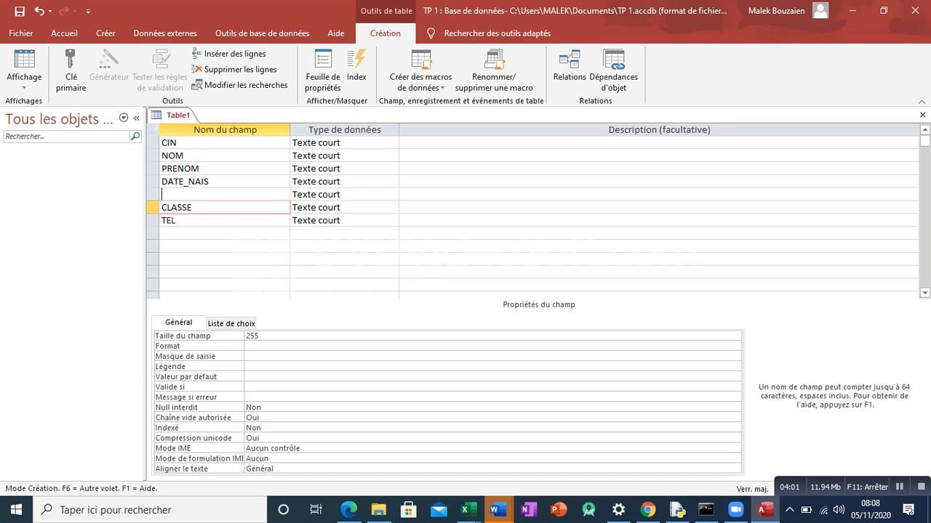
pyautogui.write('ADR')
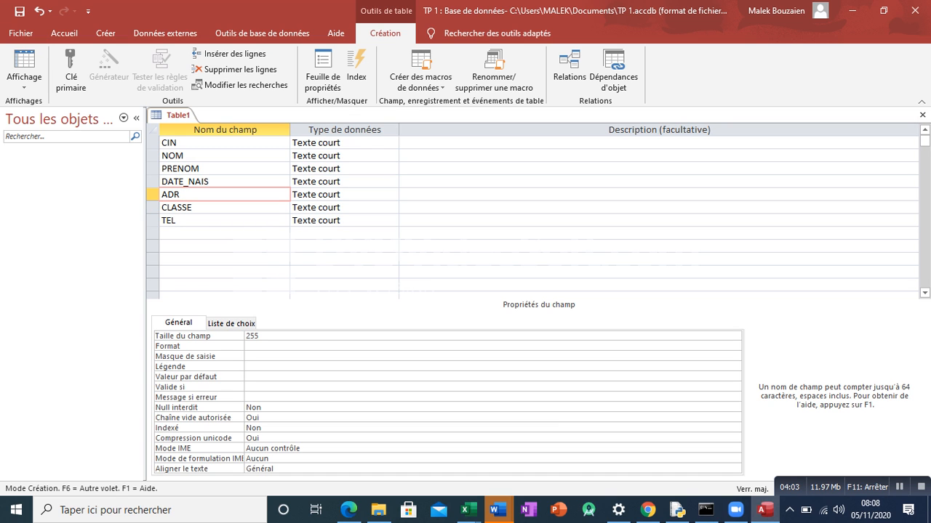
# Set the data type of the CIN field to Numérique
pyautogui.click(358, 143)
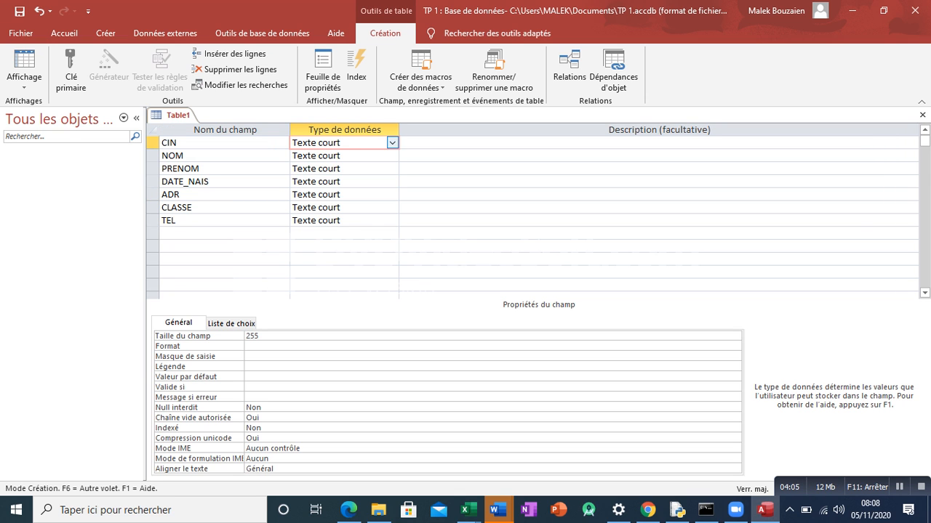
pyautogui.click(392, 144)
pyautogui.press('Down')
pyautogui.press('Down')
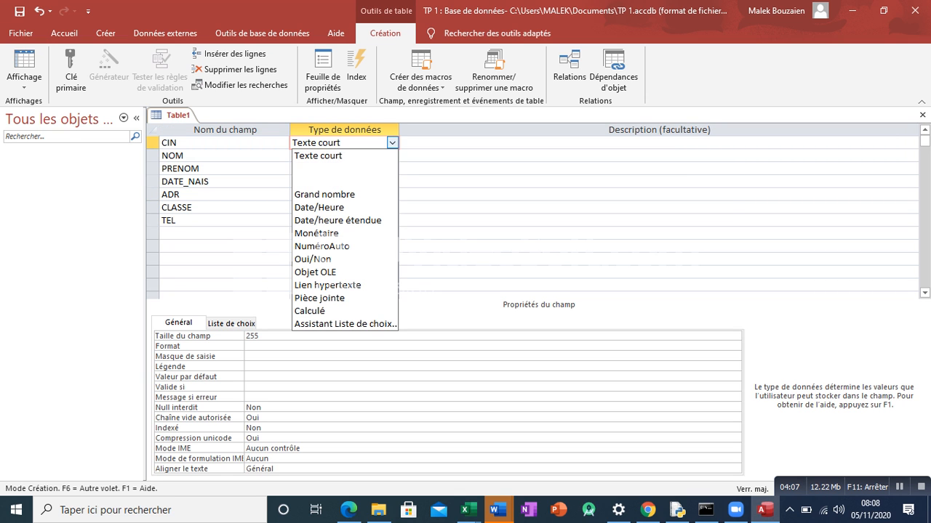
pyautogui.press('Return')
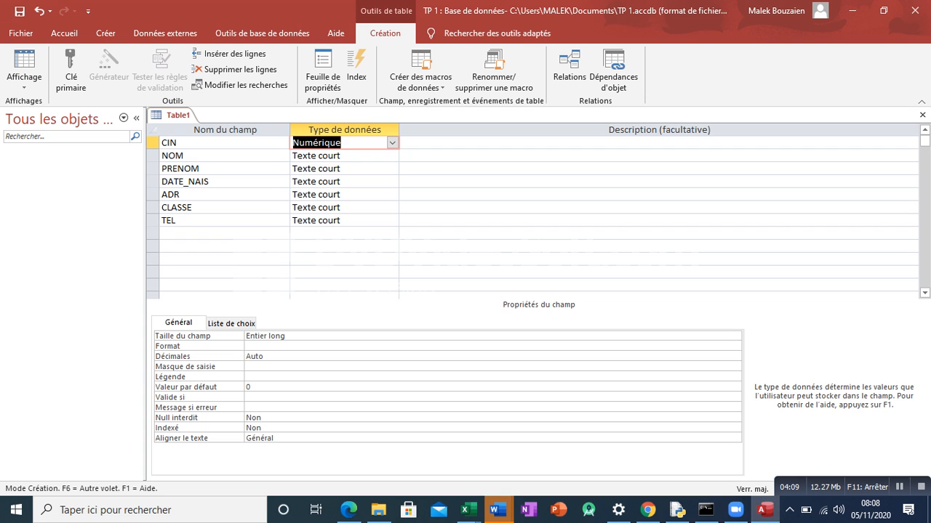
# Set the data type of the DATE_NAIS field to Date/Heure
pyautogui.click(323, 182)
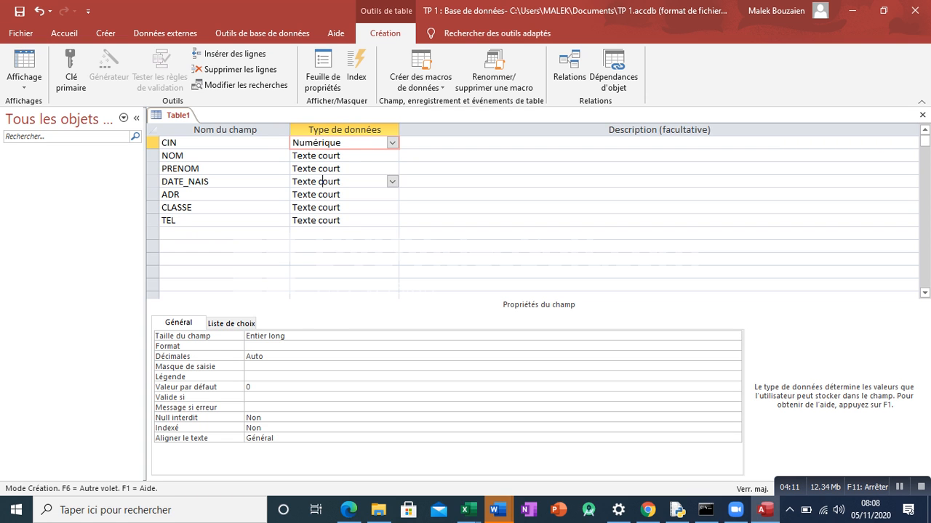
pyautogui.click(392, 182)
pyautogui.press('Down')
pyautogui.press('Down')
pyautogui.press('Down')
pyautogui.press('Down')
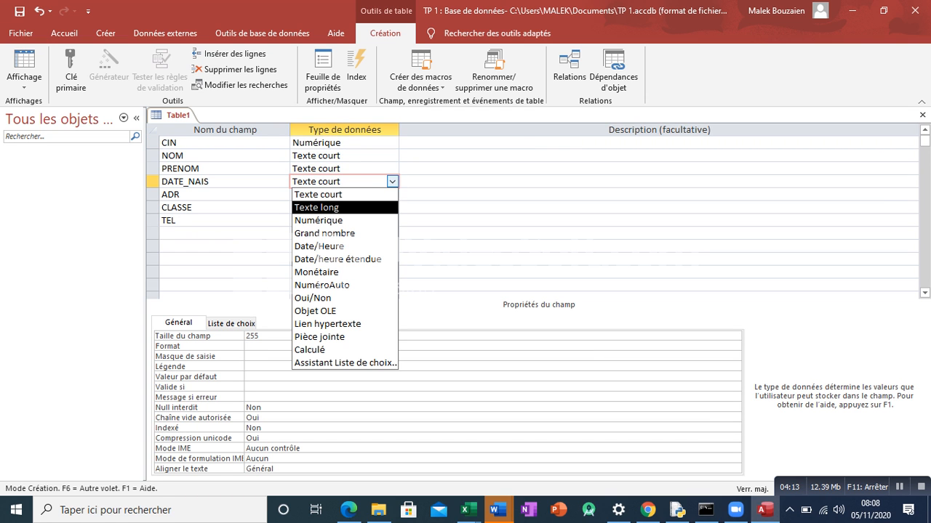
pyautogui.press('Return')
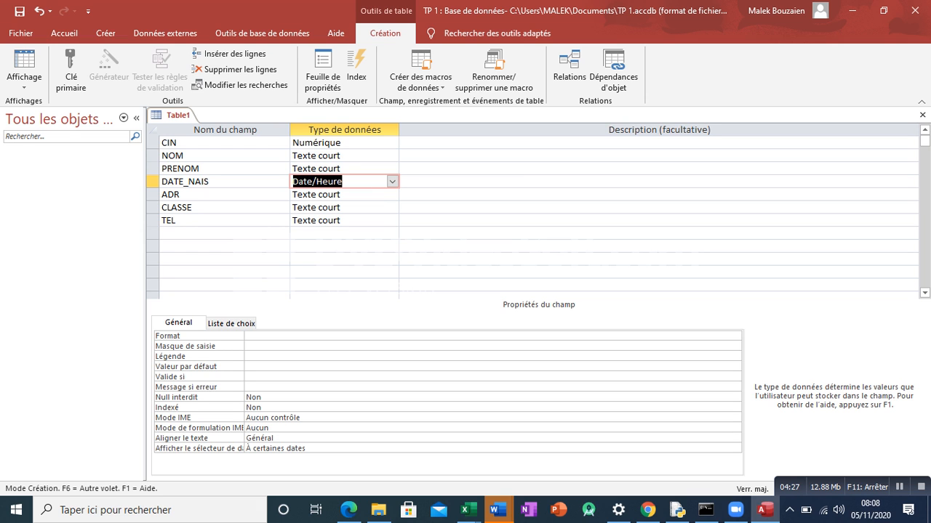
# Make CIN the primary key, and close the table, saving it under the name ETUDIANTS
pyautogui.click(218, 144)
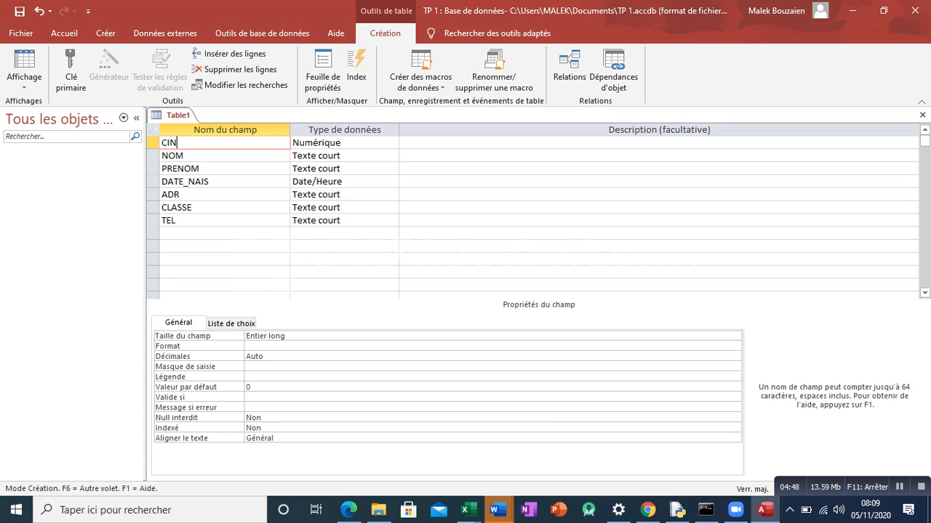
pyautogui.click(70, 76)
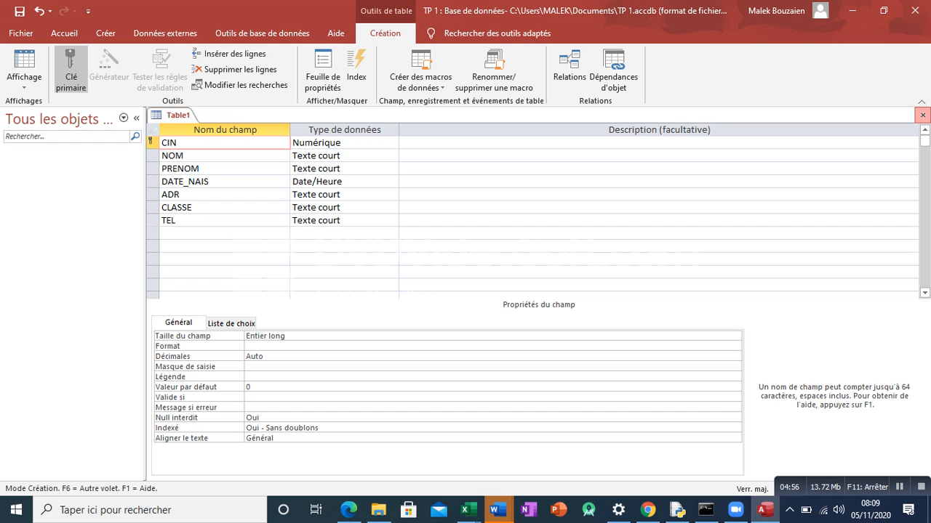
pyautogui.click(922, 114)
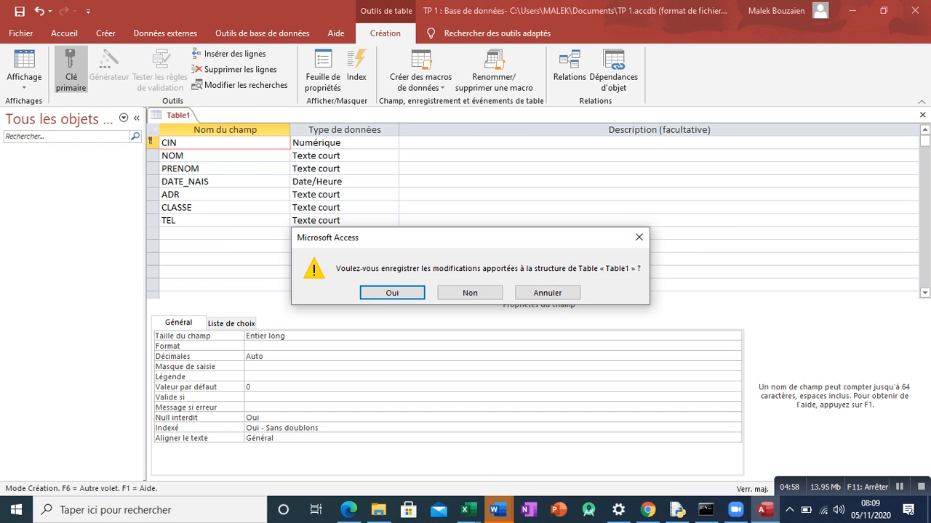
pyautogui.click(392, 293)
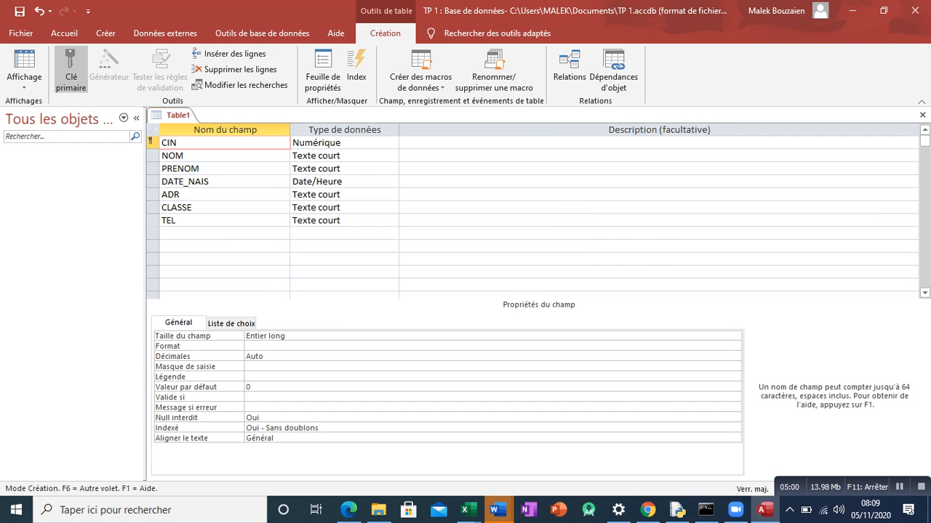
pyautogui.write('ETUDIANTS')
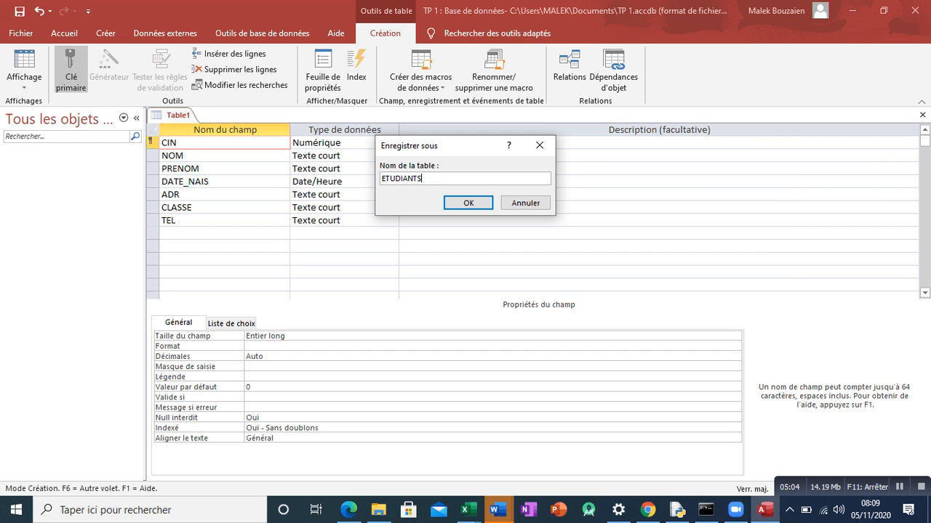
pyautogui.press('Return')
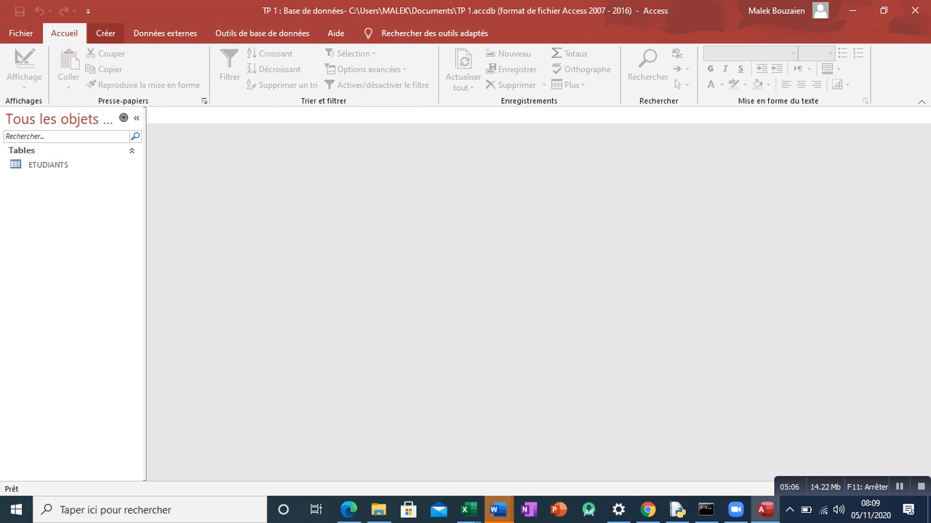
# Create a second table in Design view with the fields CIN, CODE and NOTE
pyautogui.click(105, 33)
pyautogui.click(118, 69)
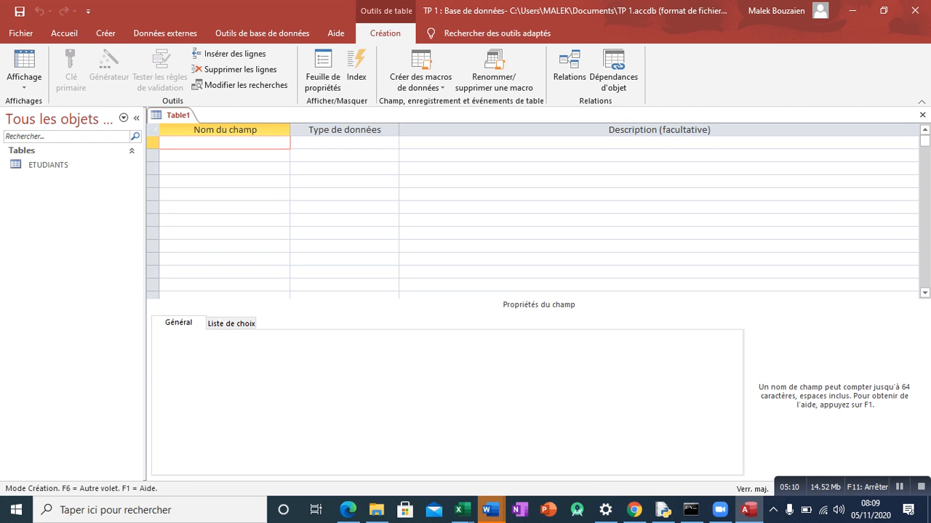
pyautogui.write('CIN')
pyautogui.press('Down')
pyautogui.write('C')
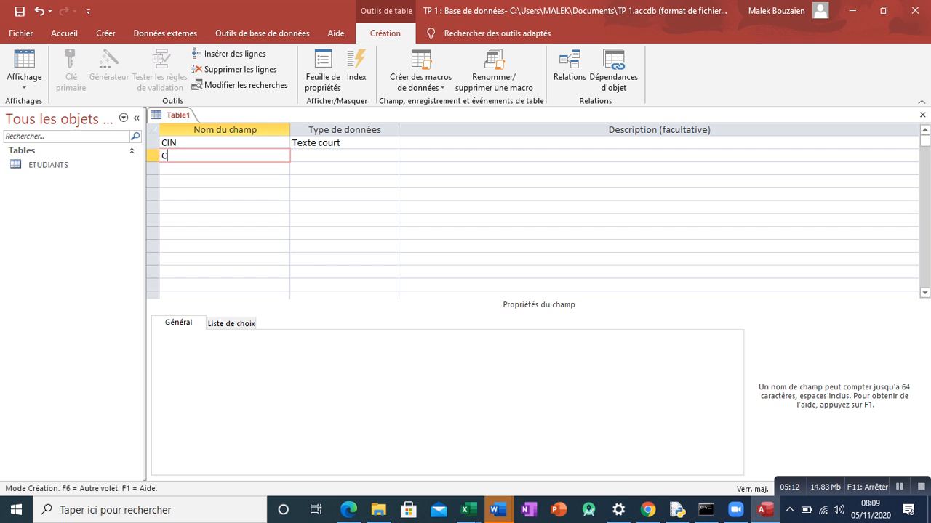
pyautogui.write('ODE')
pyautogui.press('Down')
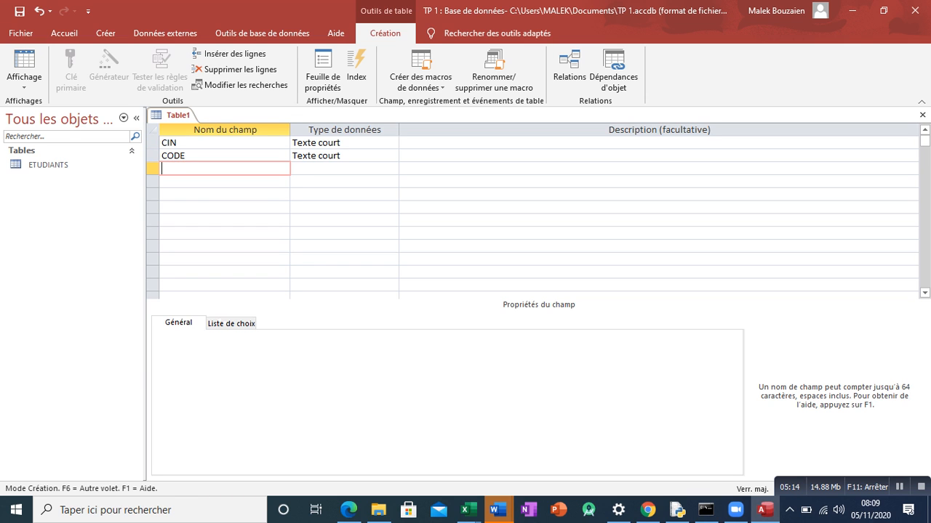
pyautogui.write('NOTE')
# Set the data type of both the CIN and NOTE fields to Numérique in the new table
pyautogui.click(365, 143)
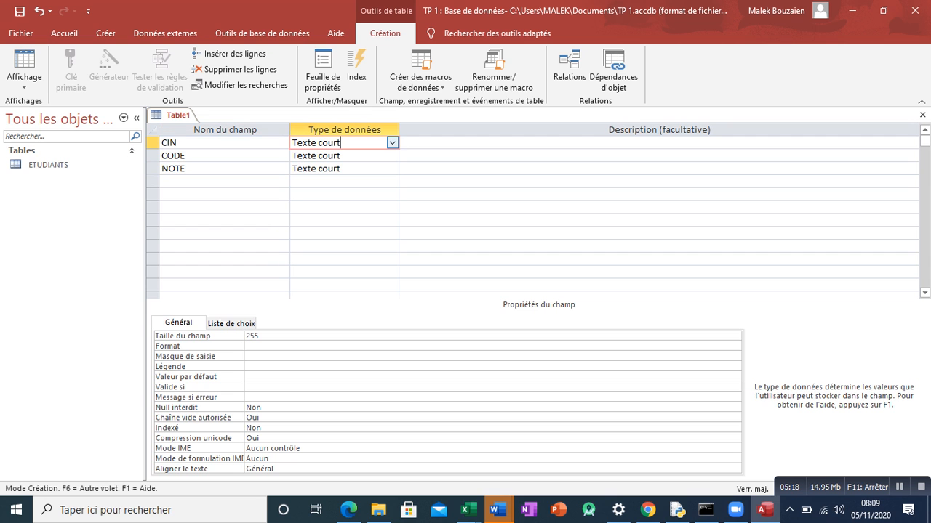
pyautogui.click(392, 142)
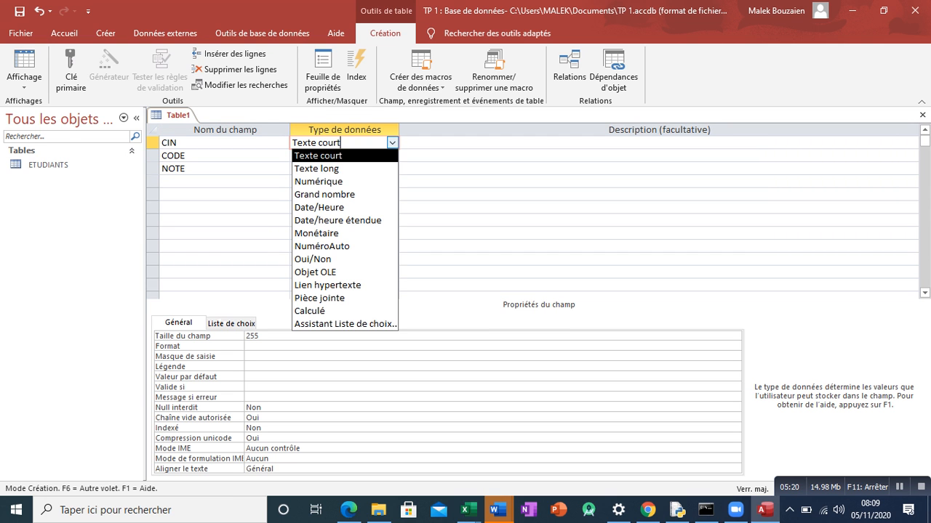
pyautogui.press('Return')
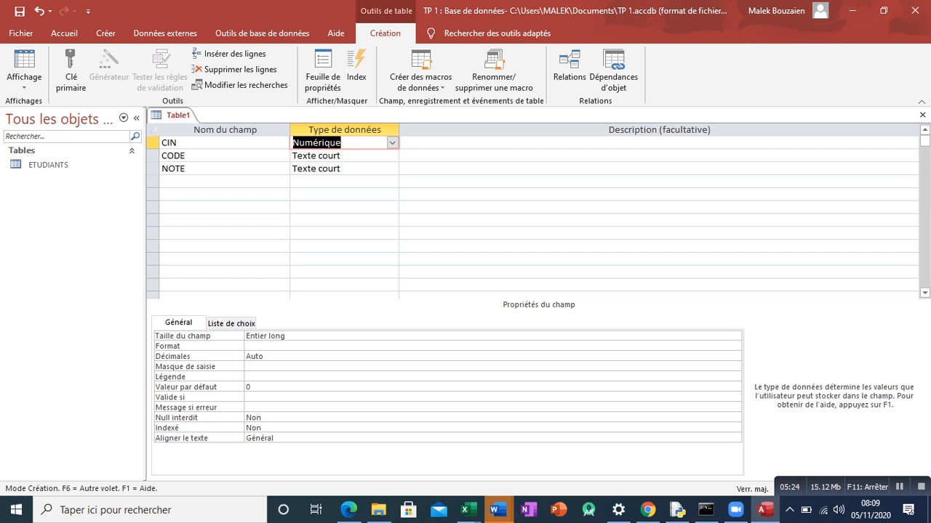
pyautogui.click(391, 169)
pyautogui.click(391, 156)
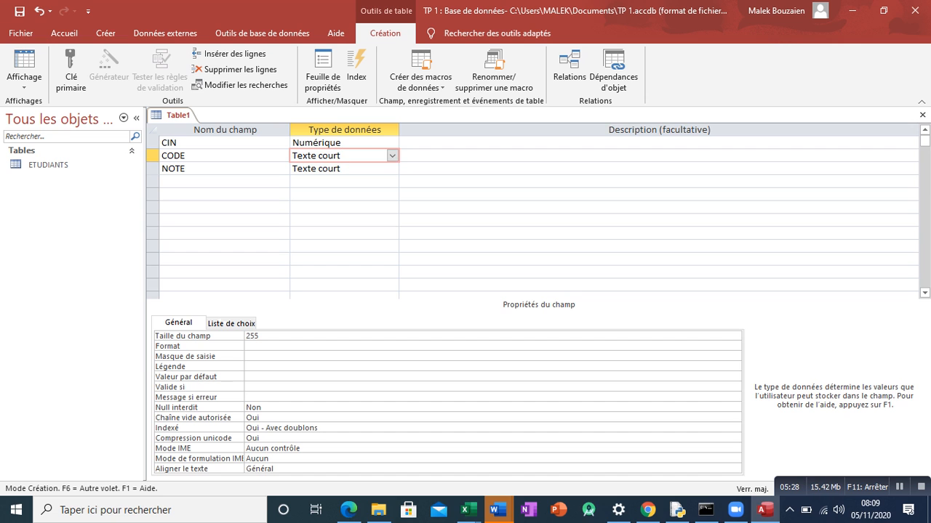
pyautogui.click(383, 169)
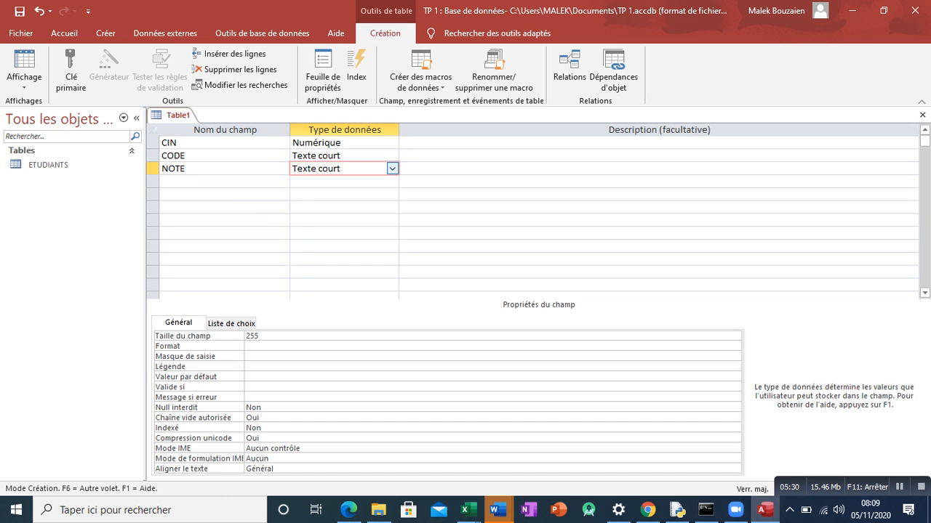
pyautogui.click(391, 168)
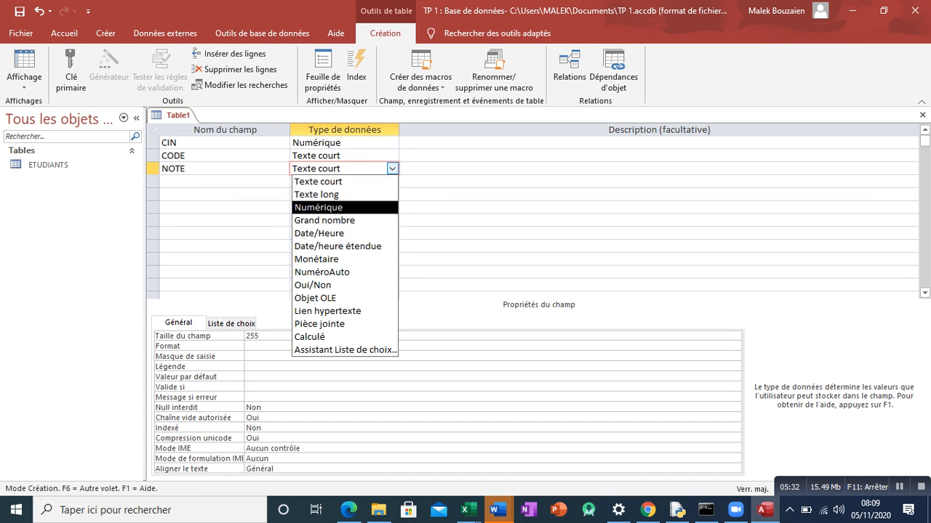
pyautogui.press('Return')
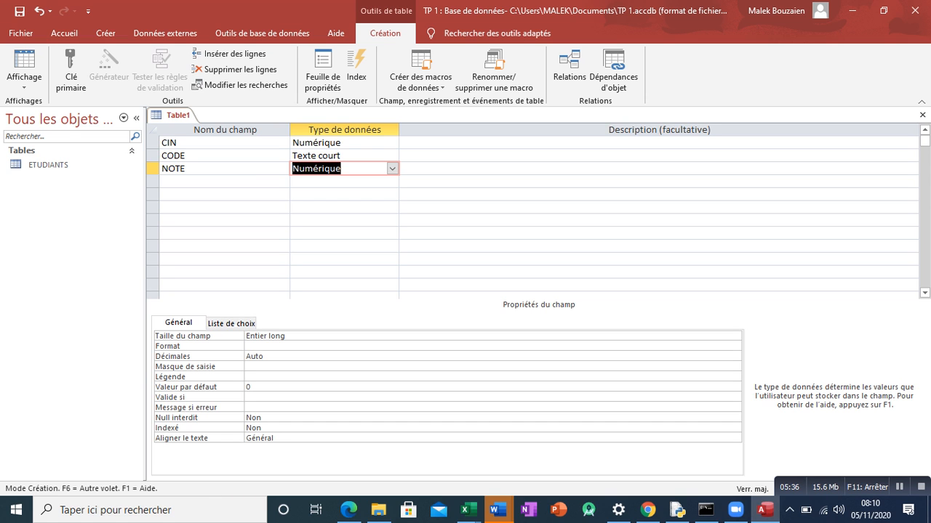
# Set the field size of NOTE to Réel simple
pyautogui.press('F6')
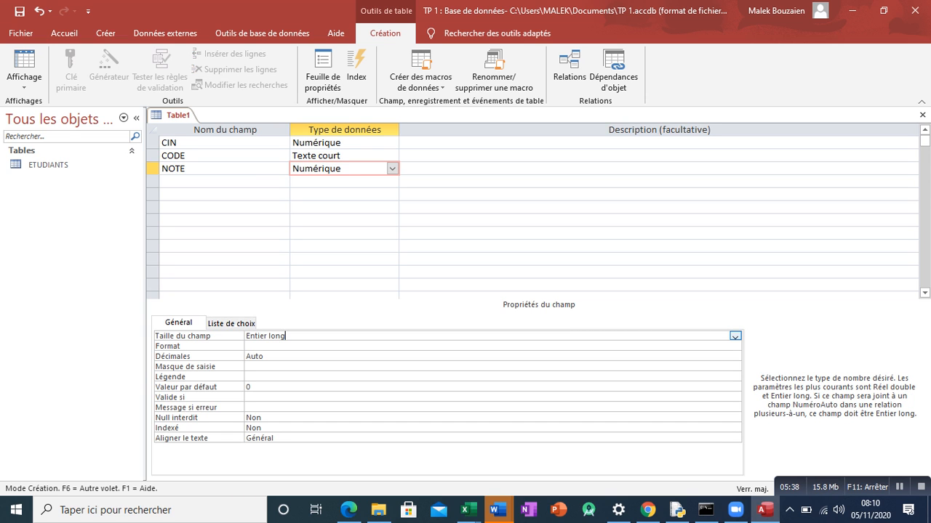
pyautogui.click(735, 336)
pyautogui.press('Down')
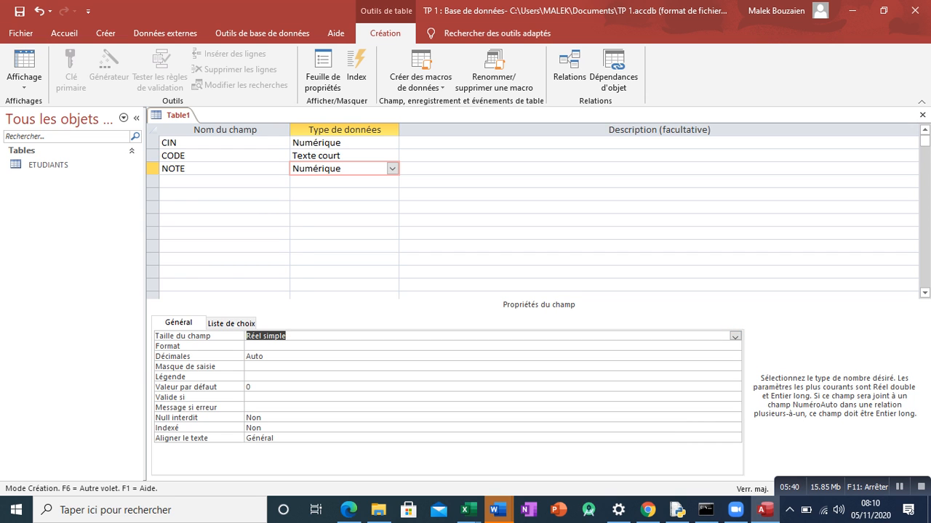
pyautogui.press('Return')
# Define the CIN and CODE fields together as the new table's composite primary key
pyautogui.click(179, 143)
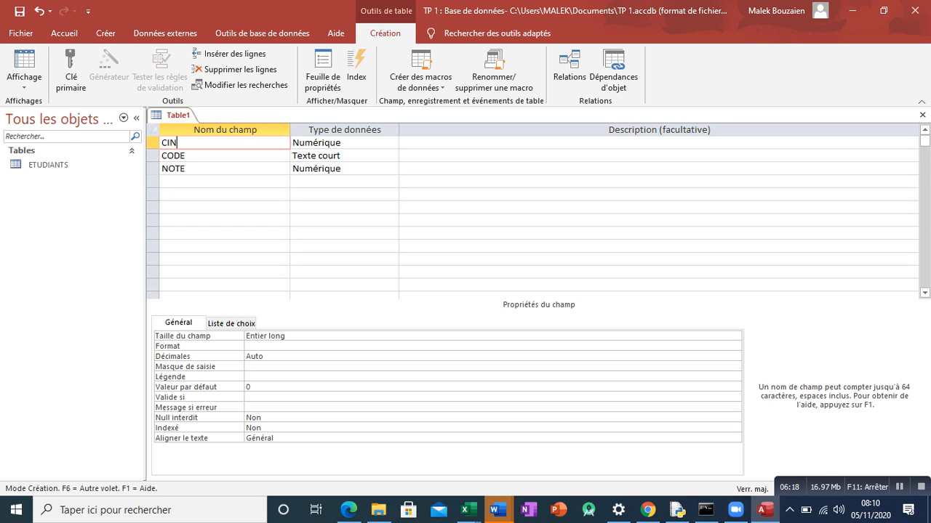
pyautogui.moveTo(152, 143); pyautogui.dragTo(153, 156)
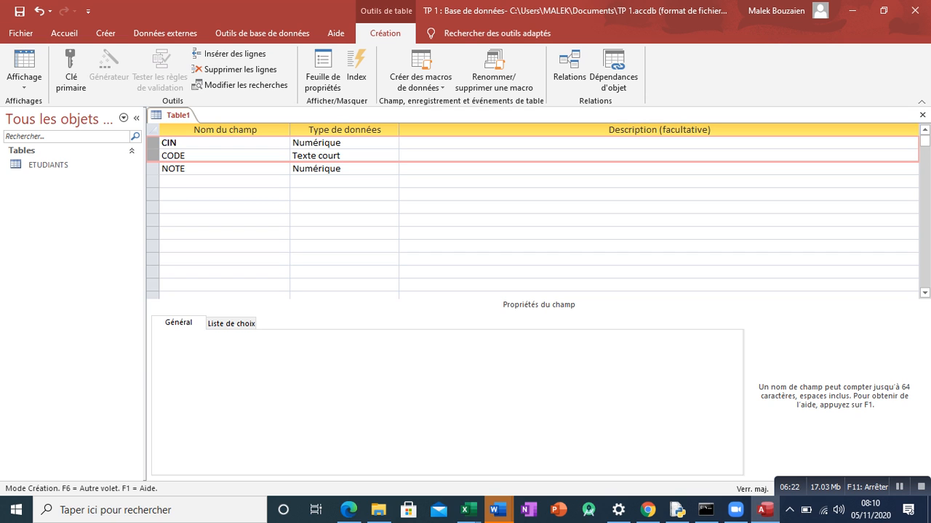
pyautogui.click(170, 143)
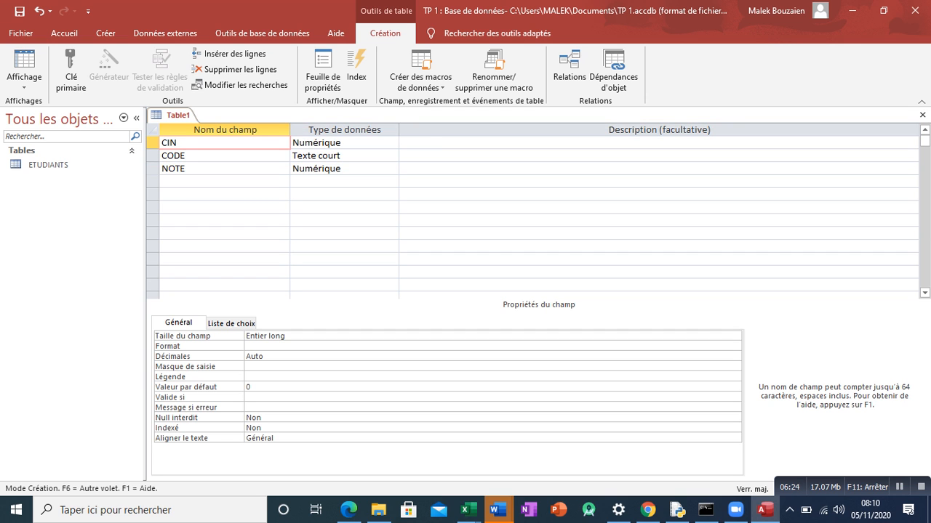
pyautogui.click(153, 143)
pyautogui.moveTo(152, 143); pyautogui.dragTo(152, 156)
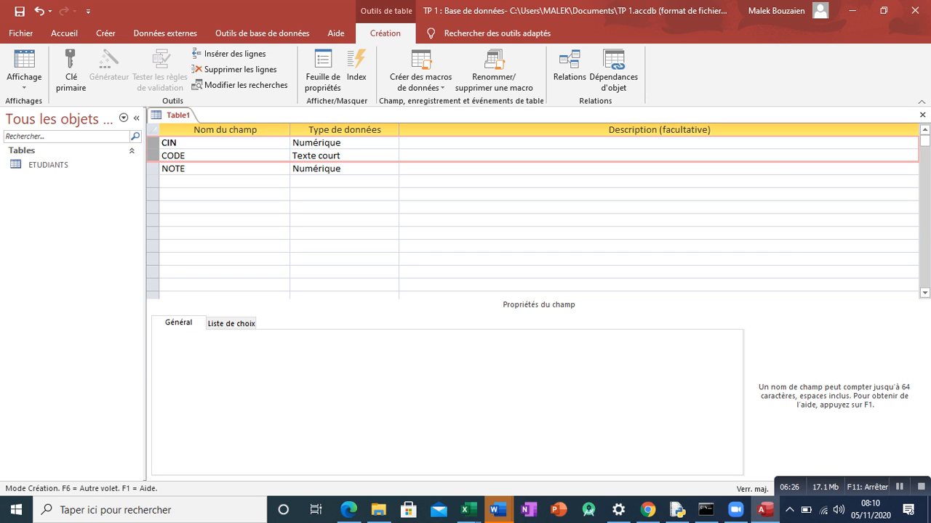
pyautogui.click(71, 69)
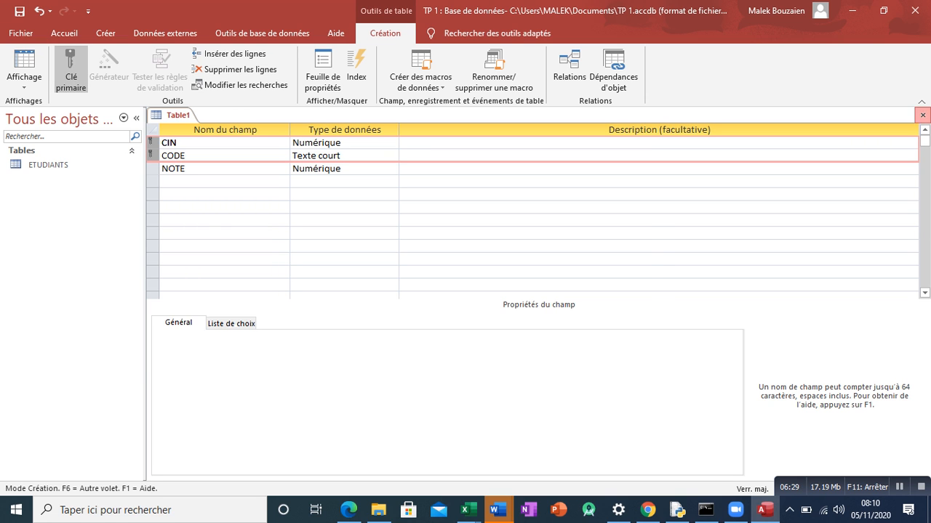
# Close the table with the CIN, CODE and NOTE fields and save it under the name NOTES
pyautogui.click(922, 115)
pyautogui.press('Return')
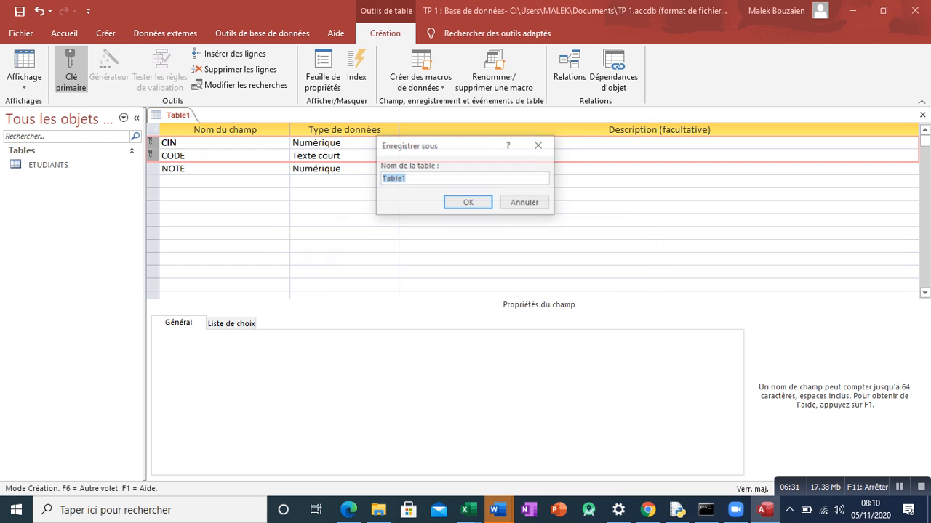
pyautogui.write('NOTES')
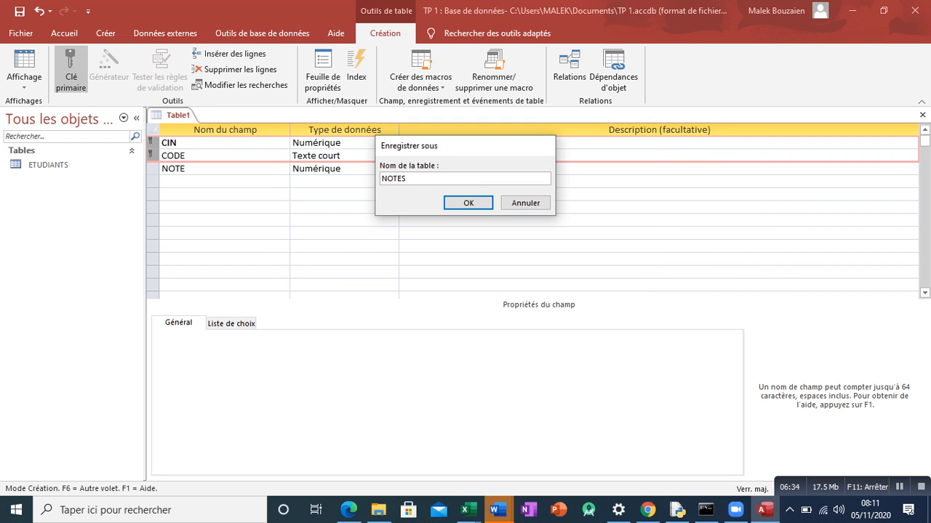
pyautogui.press('Return')
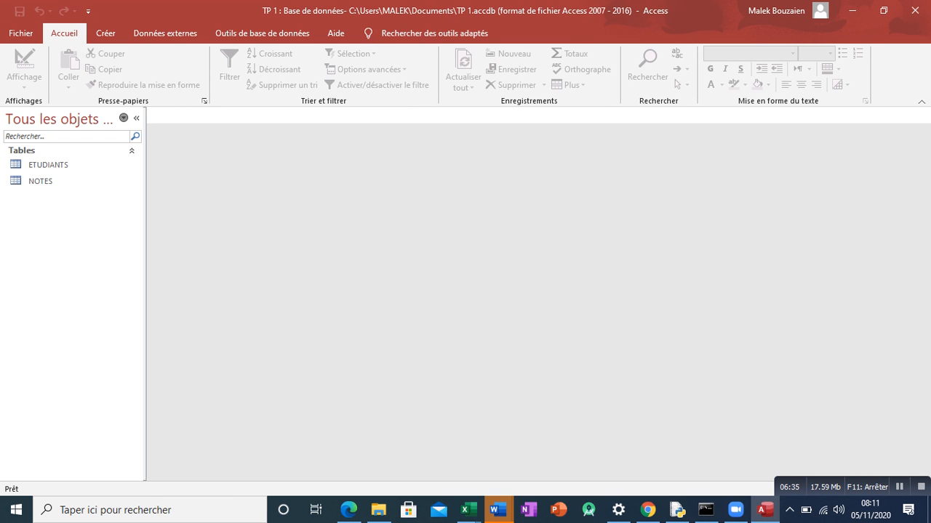
# Create a third table in Design view with the fields CODE, LIB and COEF
pyautogui.click(106, 33)
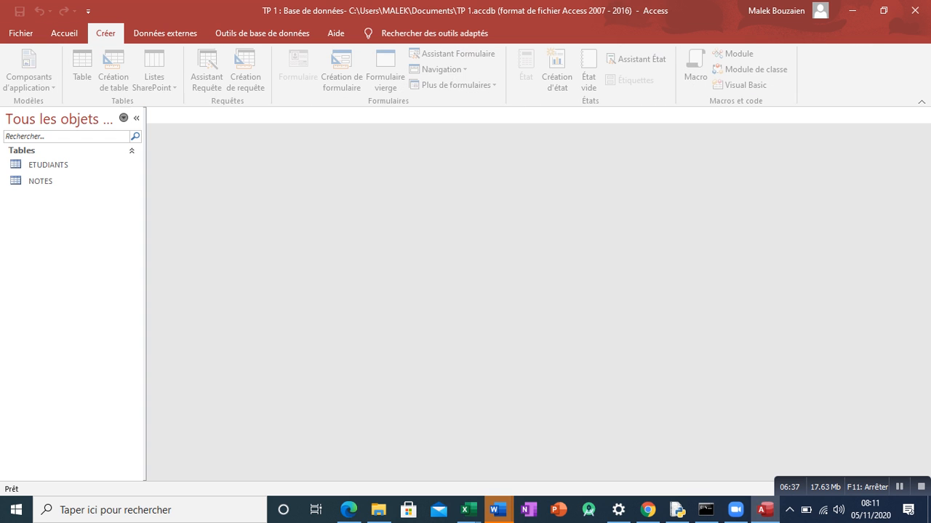
pyautogui.click(117, 71)
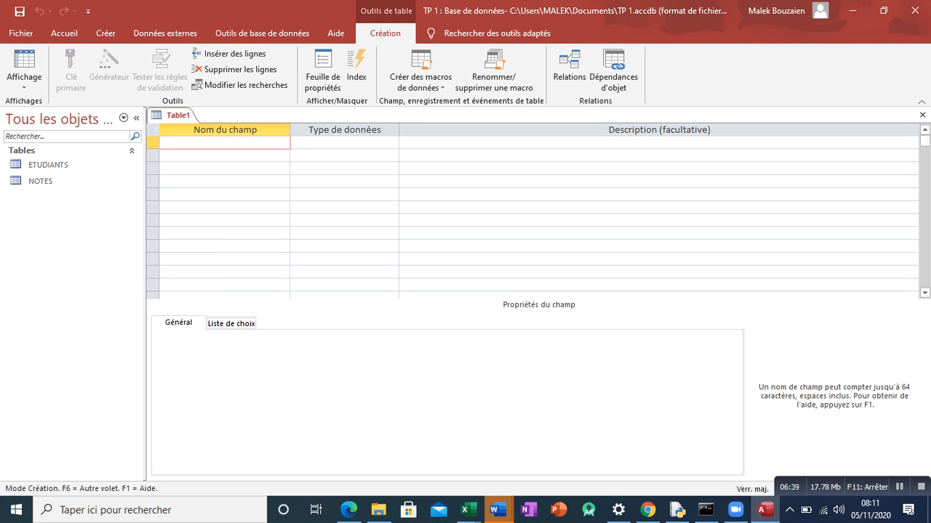
pyautogui.write('CODE')
pyautogui.press('Down')
pyautogui.write('LIB')
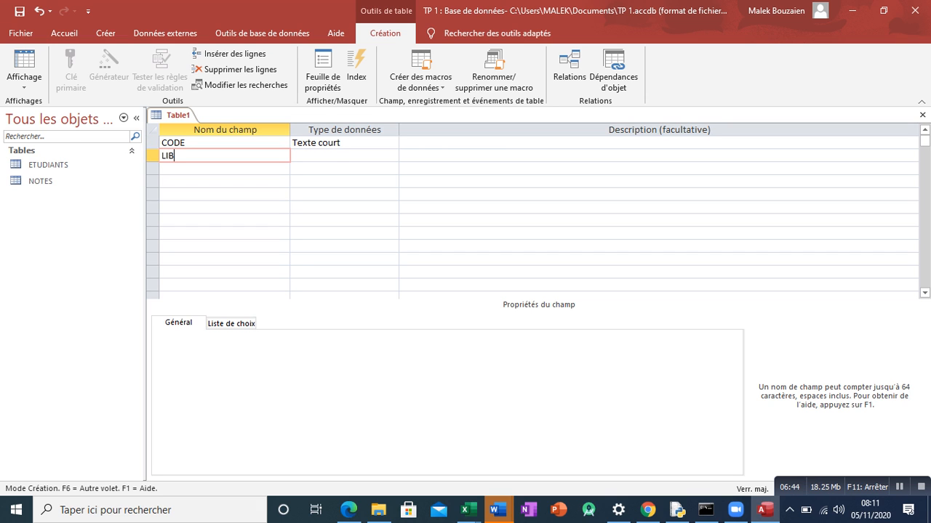
pyautogui.press('Down')
pyautogui.write('COEF')
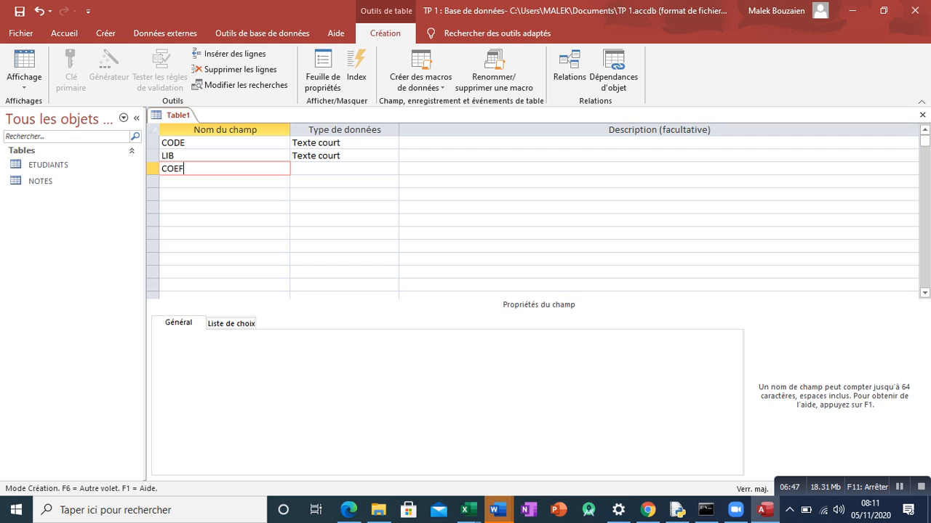
# Set the data type of the COEF field to Numérique
pyautogui.click(348, 143)
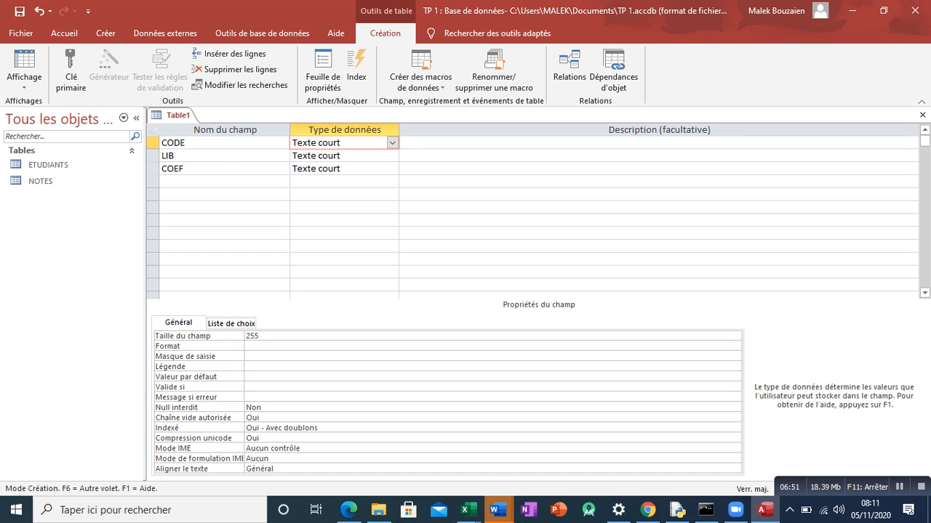
pyautogui.click(356, 169)
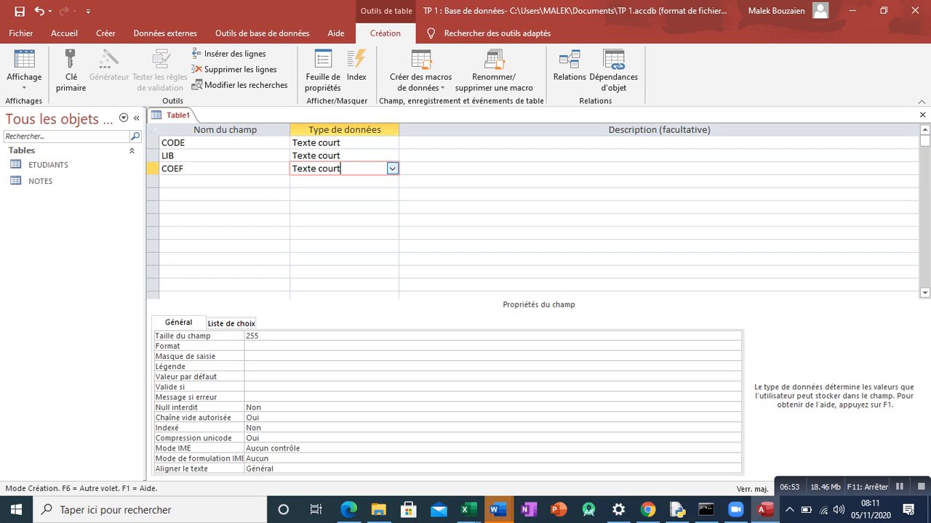
pyautogui.click(393, 169)
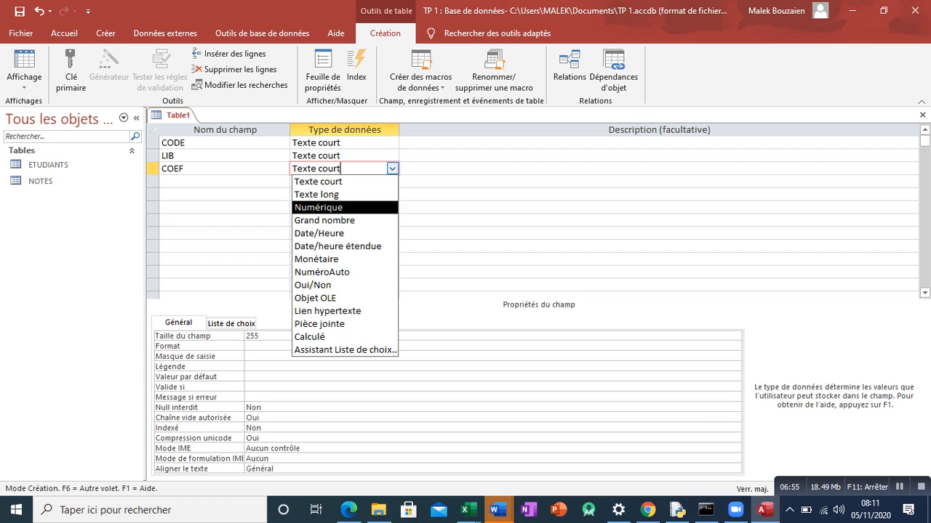
pyautogui.press('Return')
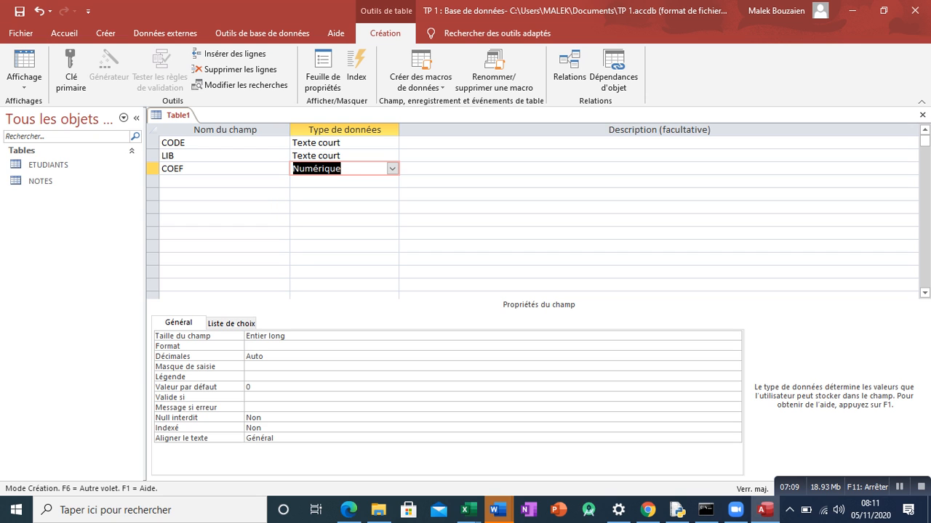
# Define CODE as the primary key of the new table and save the table on closing as MATIERES
pyautogui.click(189, 143)
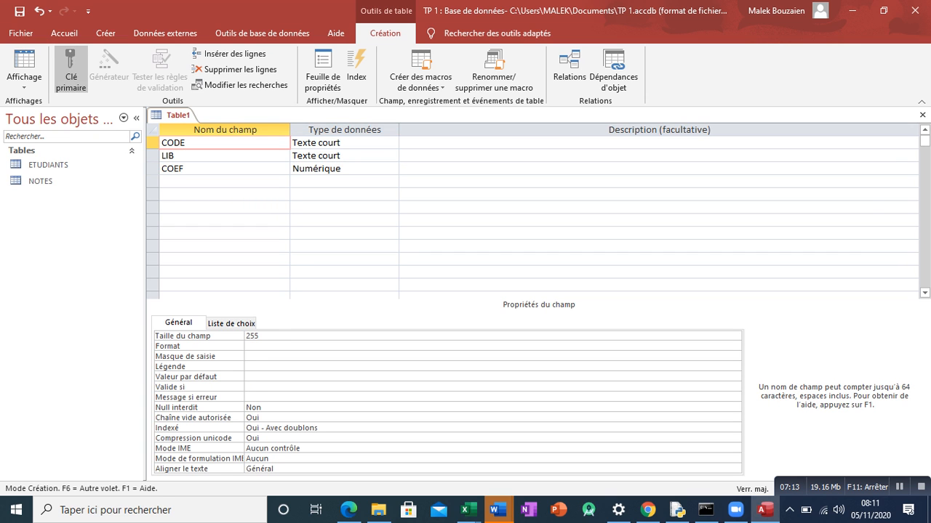
pyautogui.click(70, 73)
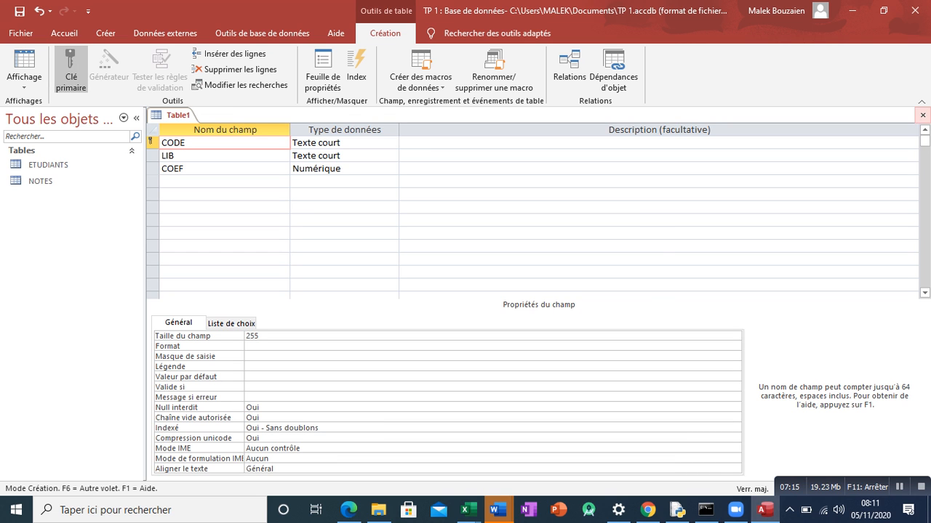
pyautogui.click(922, 115)
pyautogui.click(391, 292)
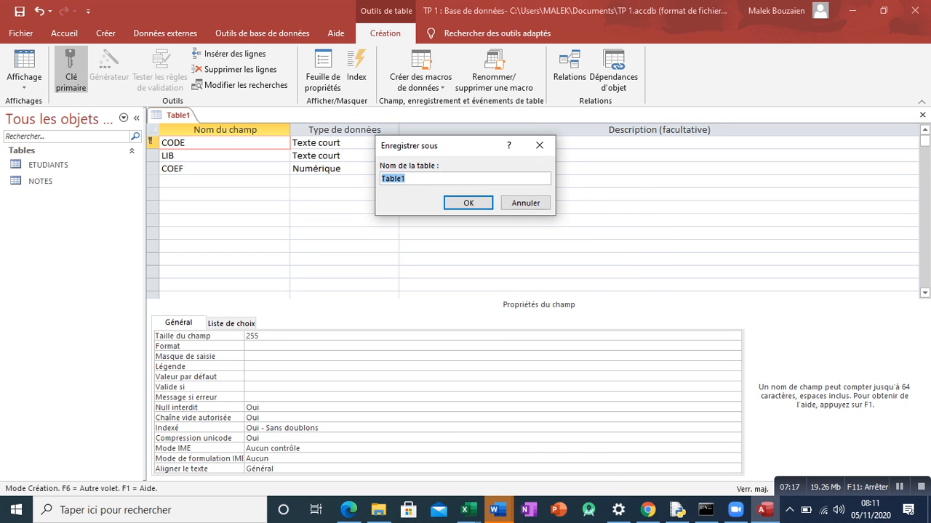
pyautogui.write('MATIERES')
pyautogui.press('Return')
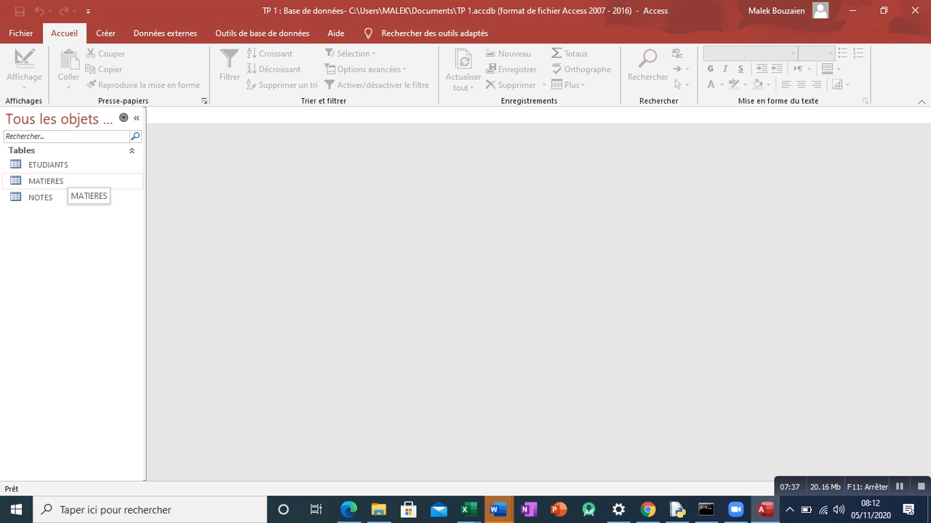
# Review the fields of the ETUDIANTS table in Design view and close the table
pyautogui.click(60, 197)
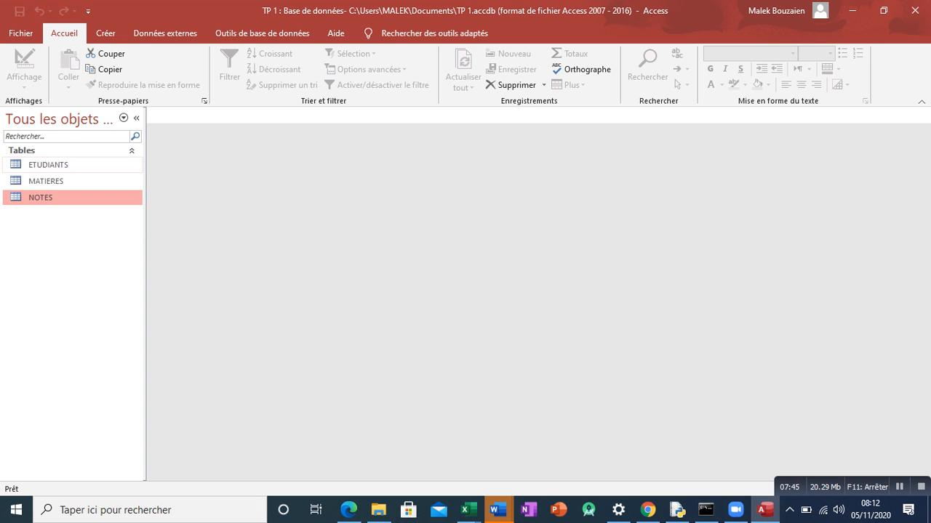
pyautogui.click(41, 165)
pyautogui.rightClick(41, 164)
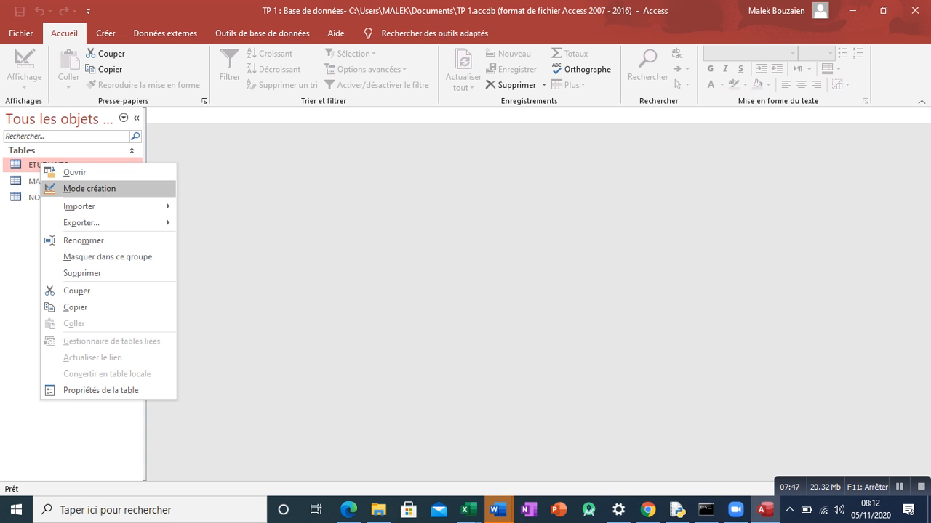
pyautogui.click(89, 188)
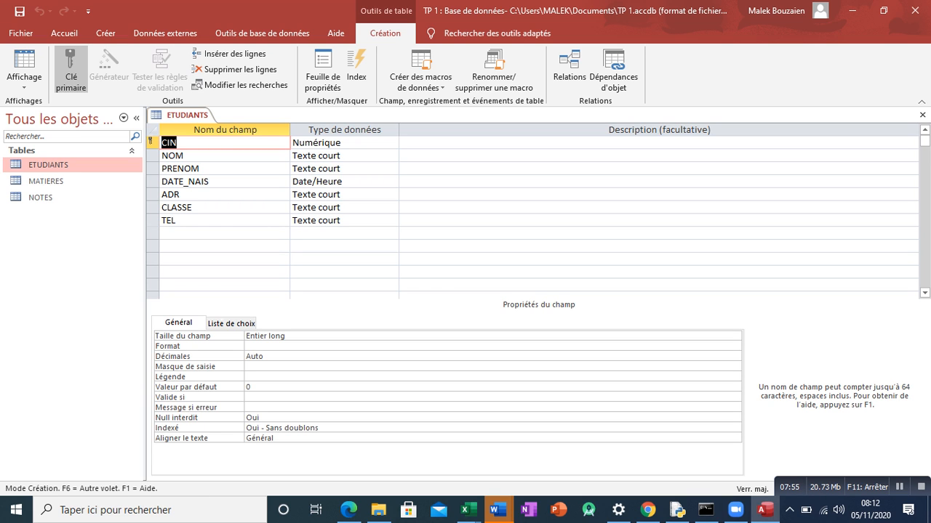
pyautogui.click(922, 115)
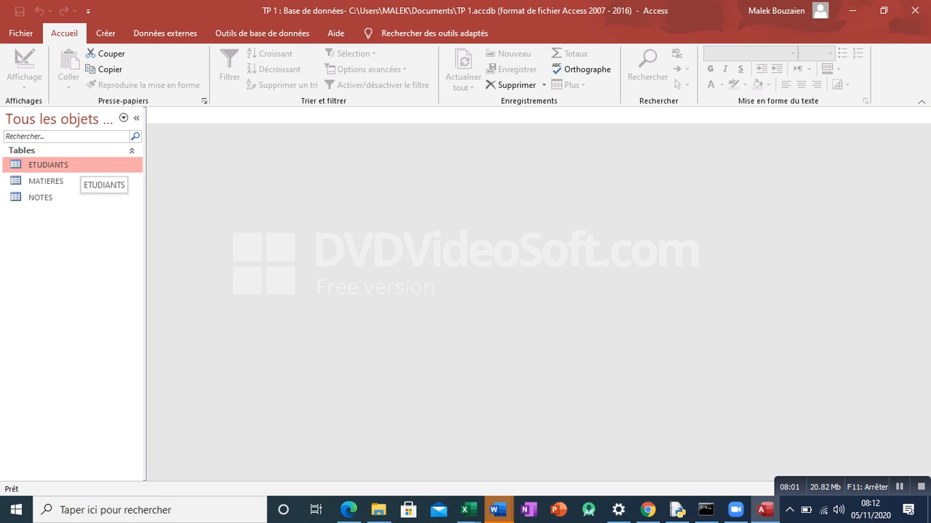
# Open the ETUDIANTS table for data entry, and in Word copy the student rows without the header from Saisie des données in TP_3_access.docx
pyautogui.doubleClick(80, 166)
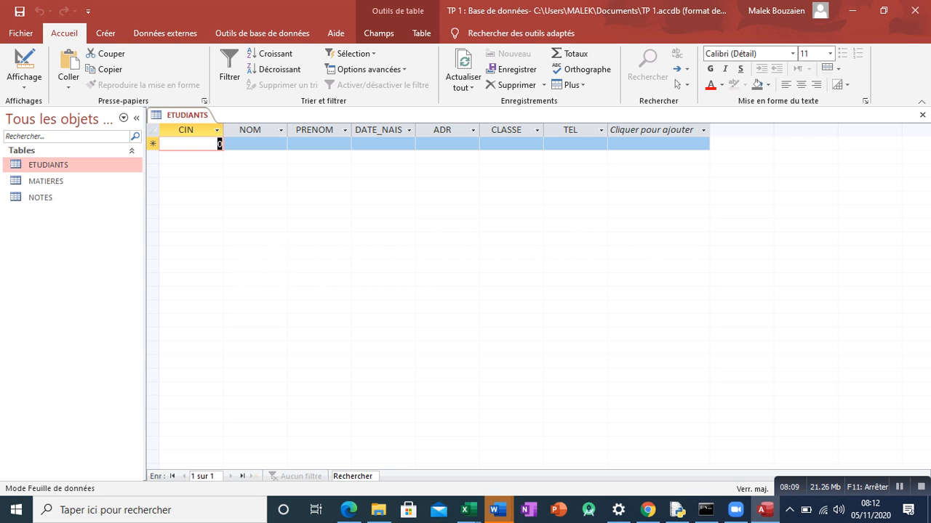
pyautogui.moveTo(497, 509)
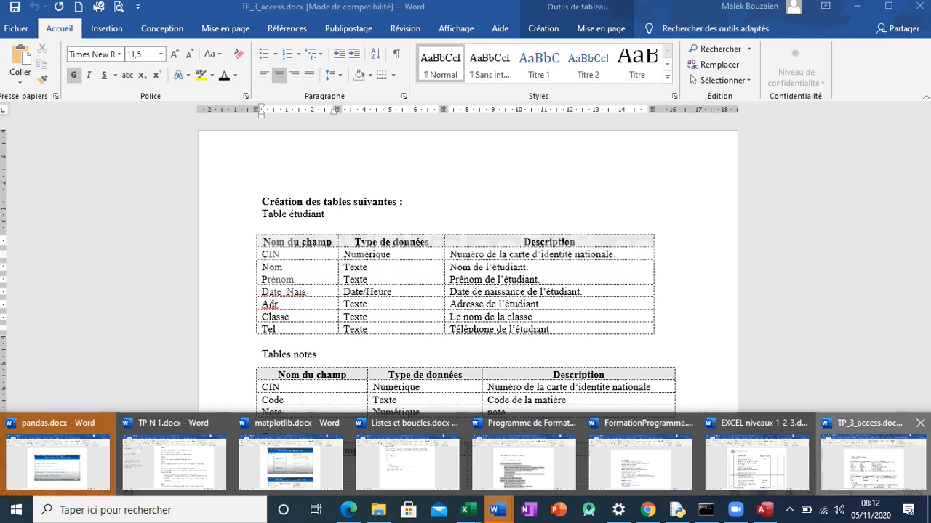
pyautogui.click(872, 462)
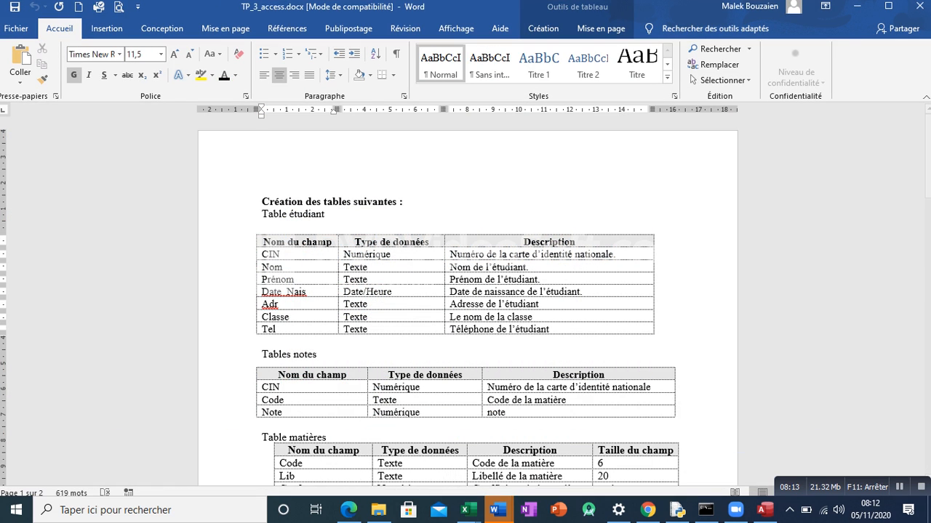
pyautogui.press('pagedown')
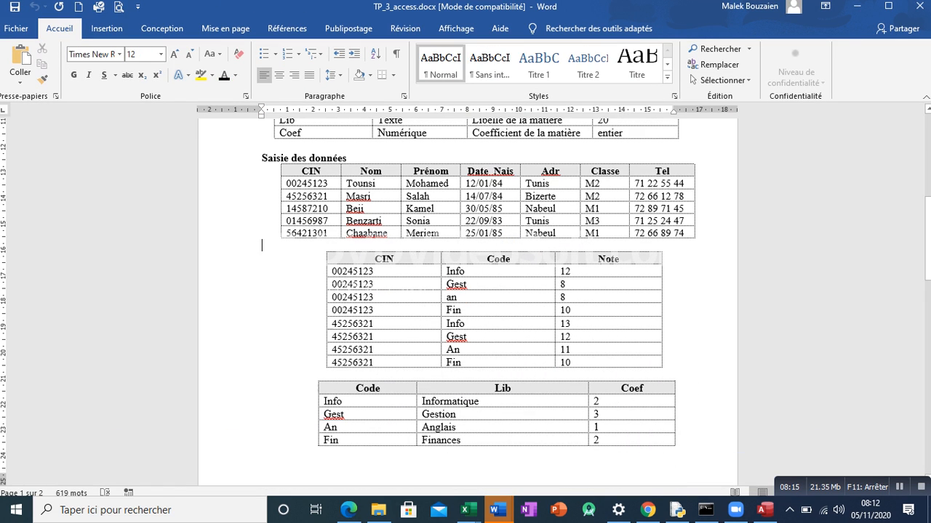
pyautogui.click(275, 158)
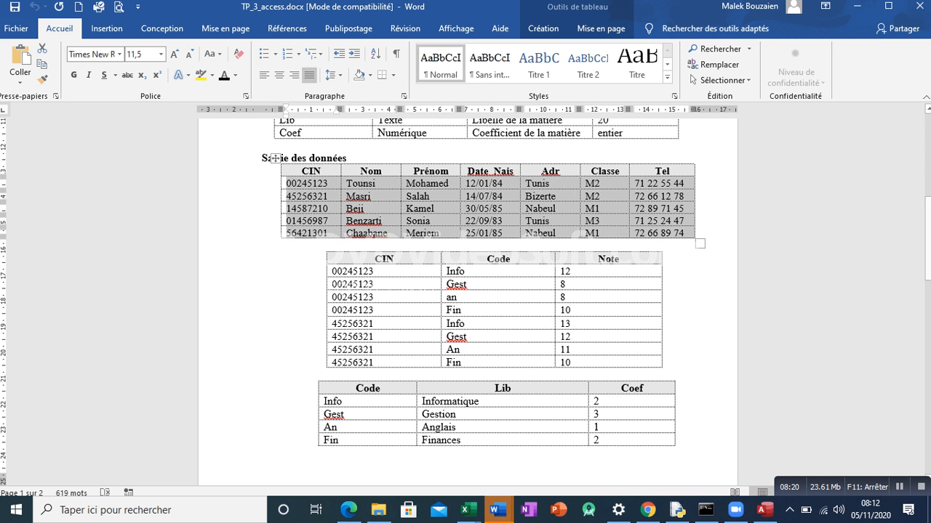
# Switch back to Access, paste the copied student records into the ETUDIANTS table and close it
pyautogui.click(763, 510)
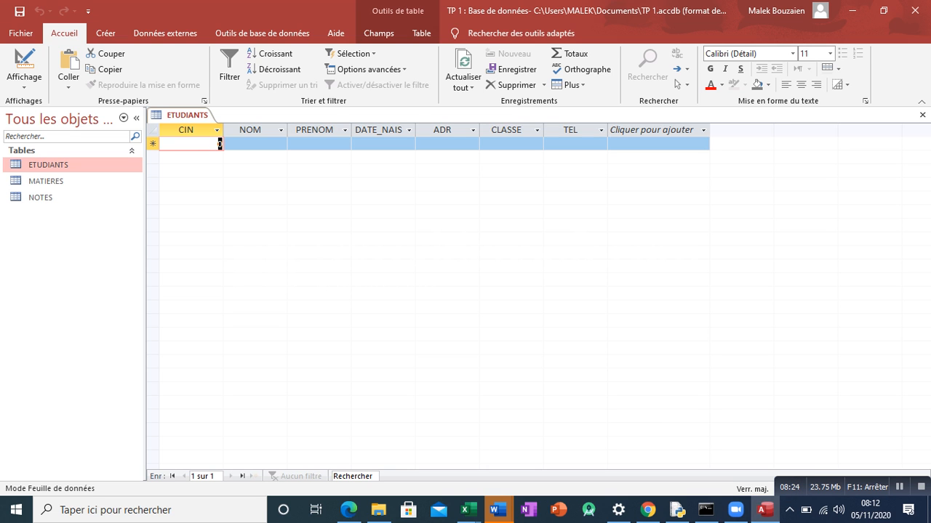
pyautogui.rightClick(152, 142)
pyautogui.click(183, 217)
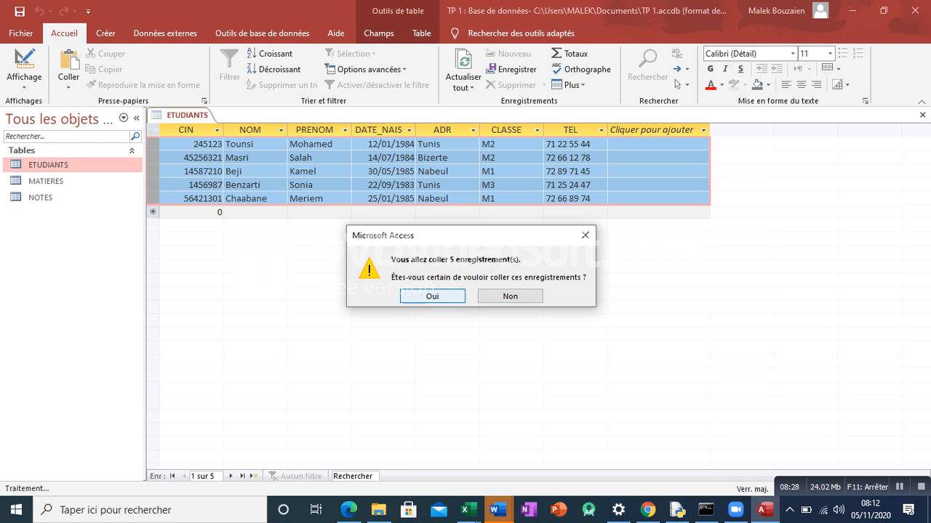
pyautogui.press('Return')
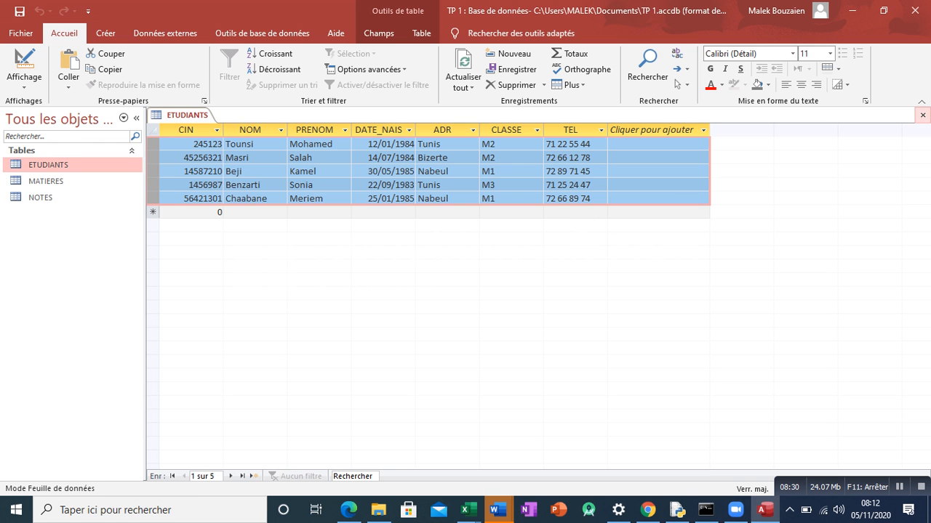
pyautogui.click(922, 115)
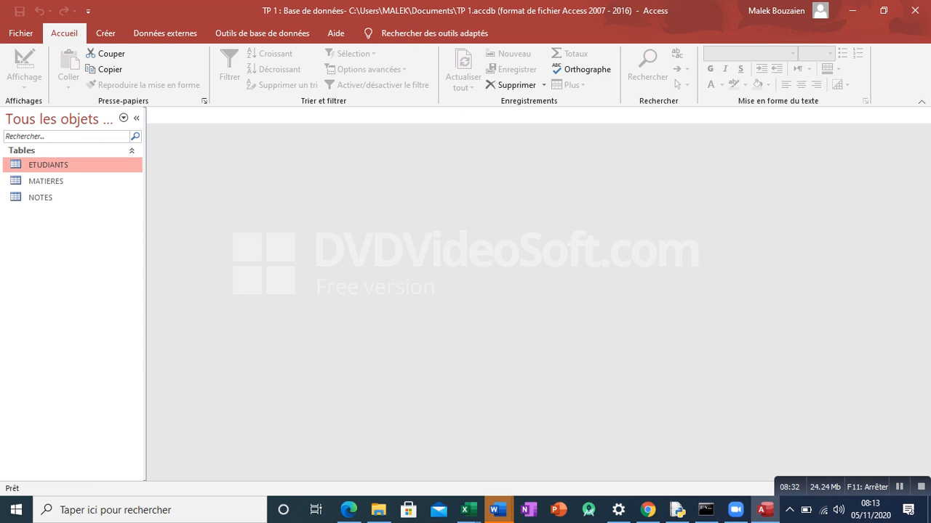
# Switch to TP_3_access.docx in Word and copy the data rows of the CIN, Code and Note table without its header
pyautogui.click(497, 510)
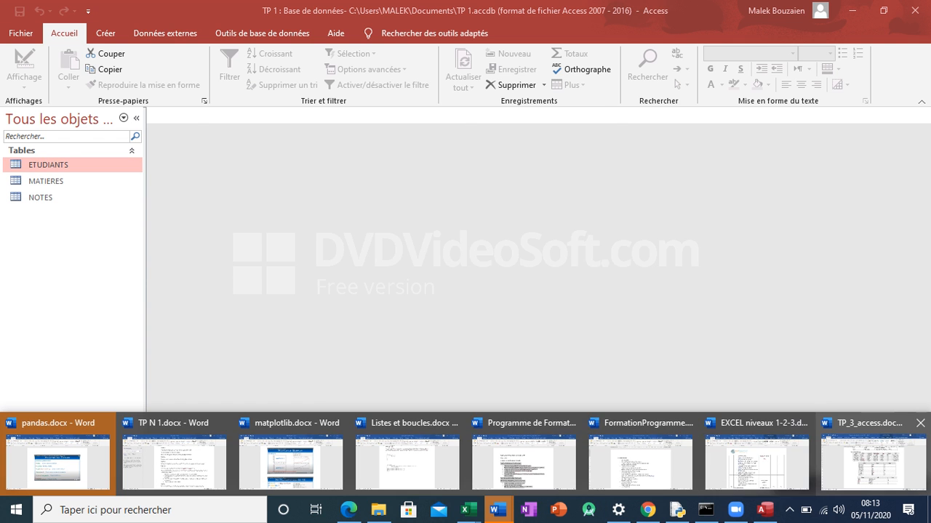
pyautogui.click(873, 458)
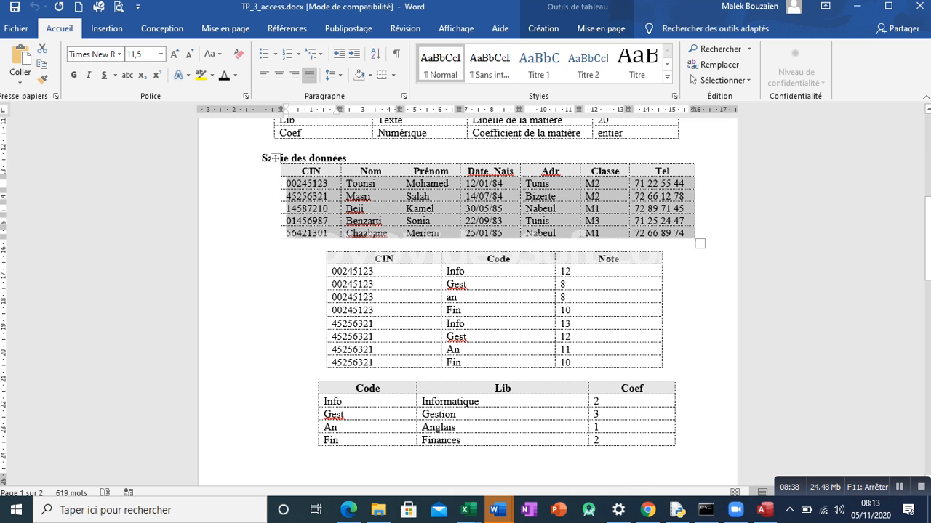
pyautogui.moveTo(336, 271); pyautogui.dragTo(640, 362)
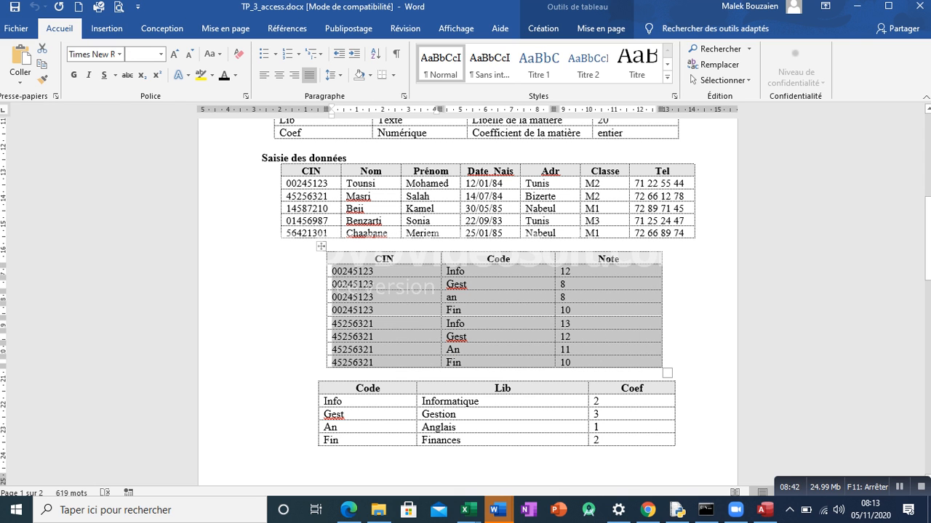
pyautogui.rightClick(590, 362)
pyautogui.click(623, 199)
# Switch to Access, paste the copied grade records into the NOTES table, and close the table
pyautogui.click(764, 509)
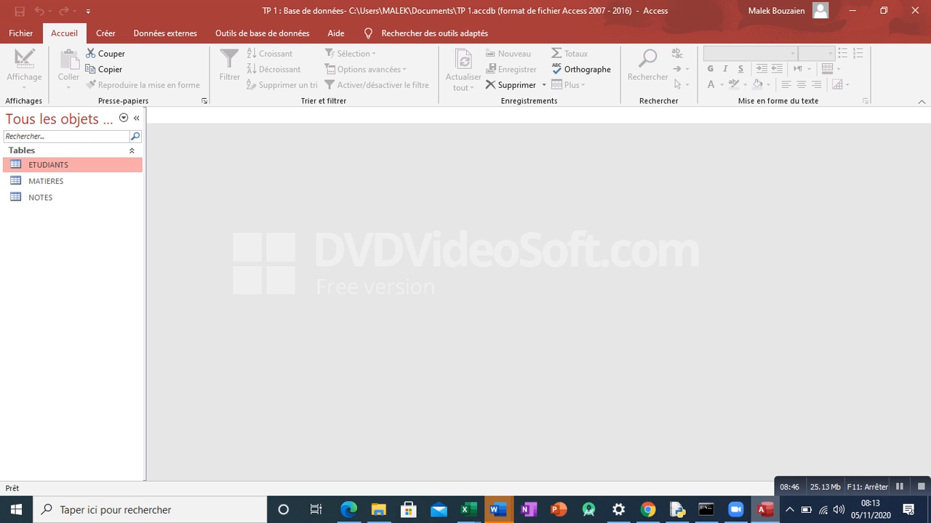
pyautogui.doubleClick(41, 198)
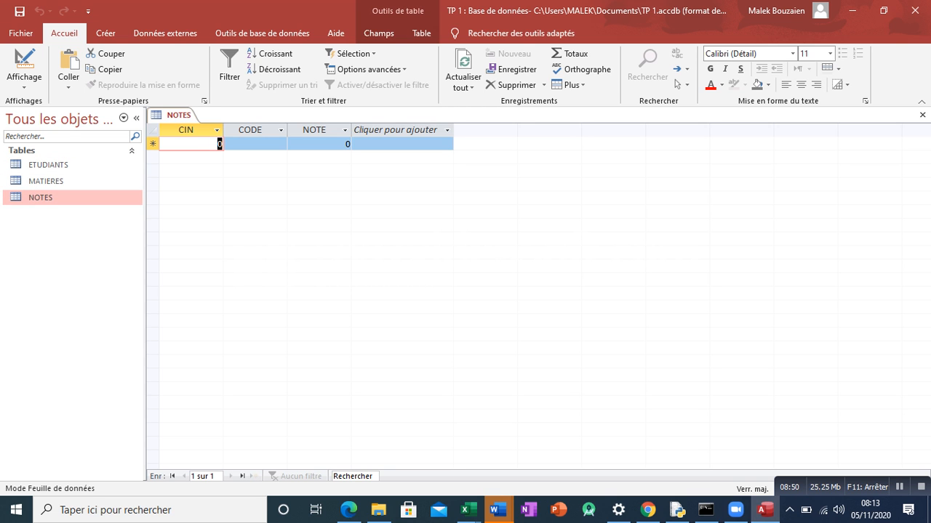
pyautogui.rightClick(153, 144)
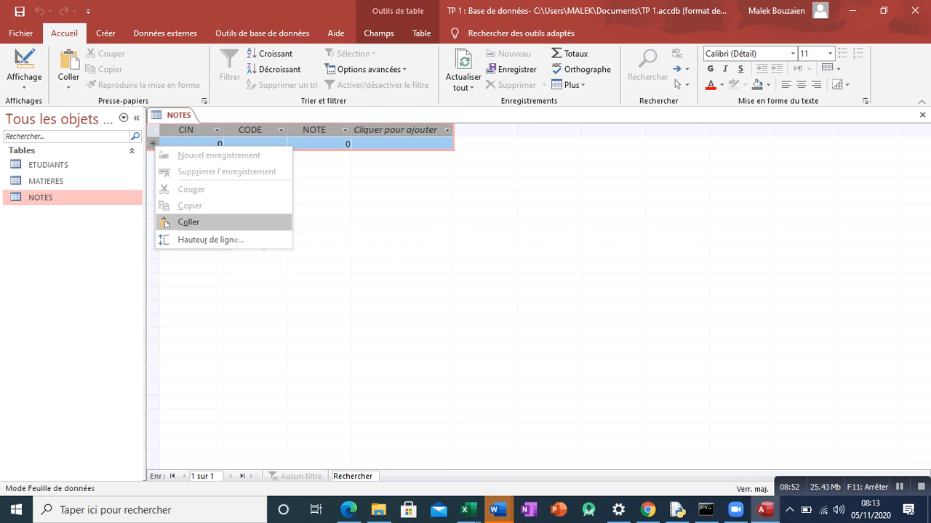
pyautogui.click(189, 222)
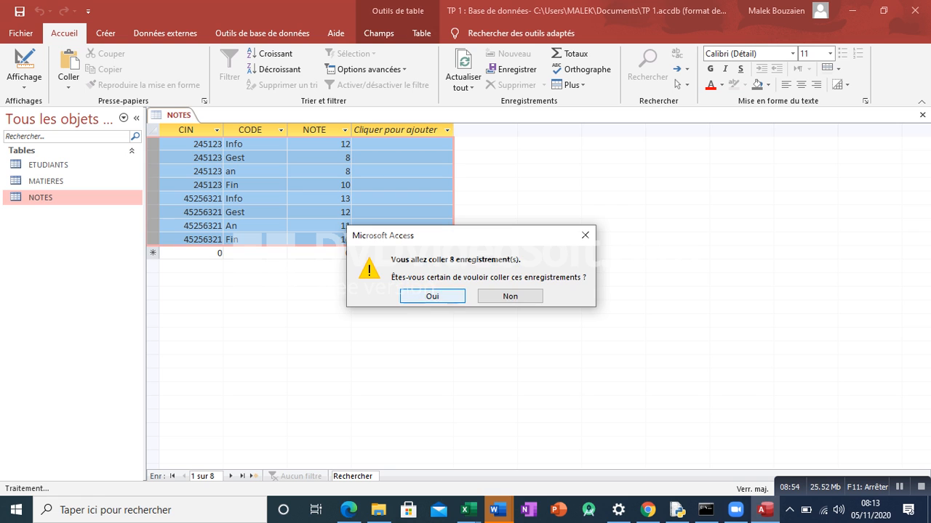
pyautogui.press('Return')
pyautogui.click(922, 115)
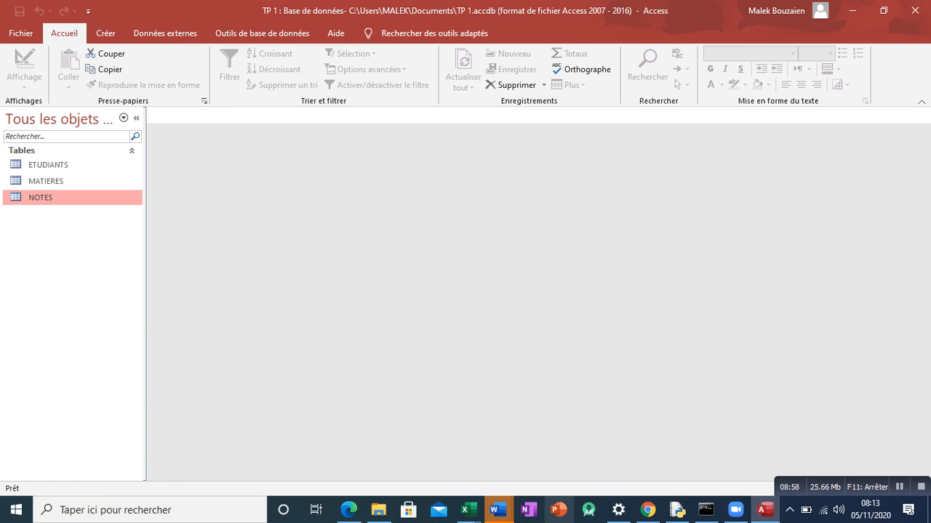
# Switch to TP_3_access.docx in Word and copy the data rows of the Code, Lib and Coef table without its header
pyautogui.click(497, 510)
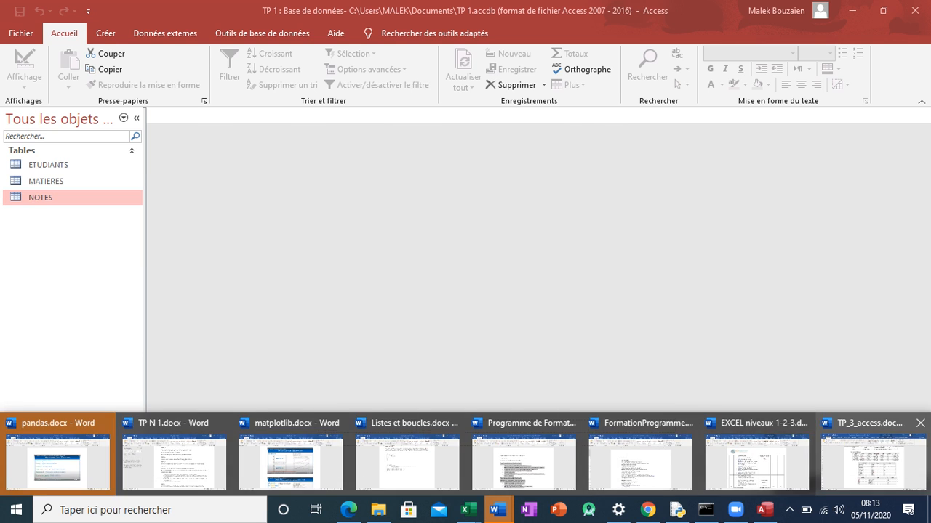
pyautogui.click(873, 460)
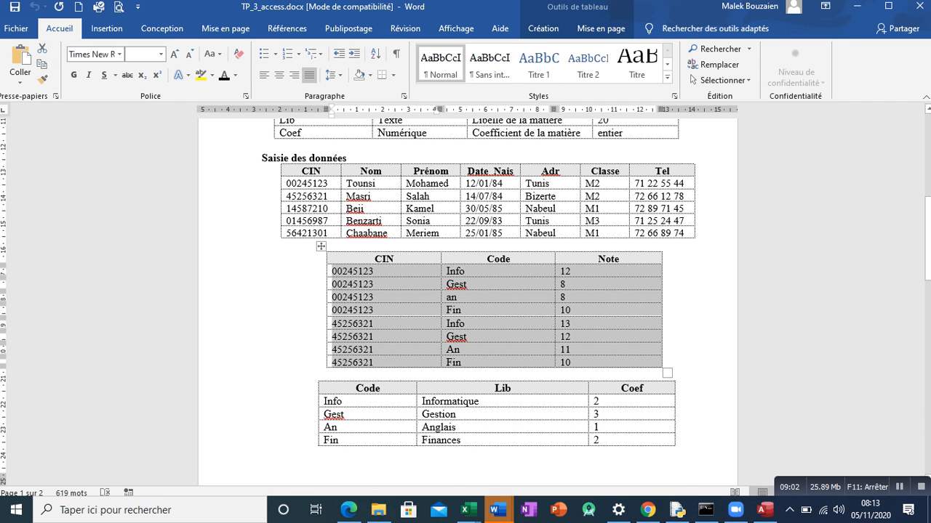
pyautogui.moveTo(326, 401); pyautogui.dragTo(618, 441)
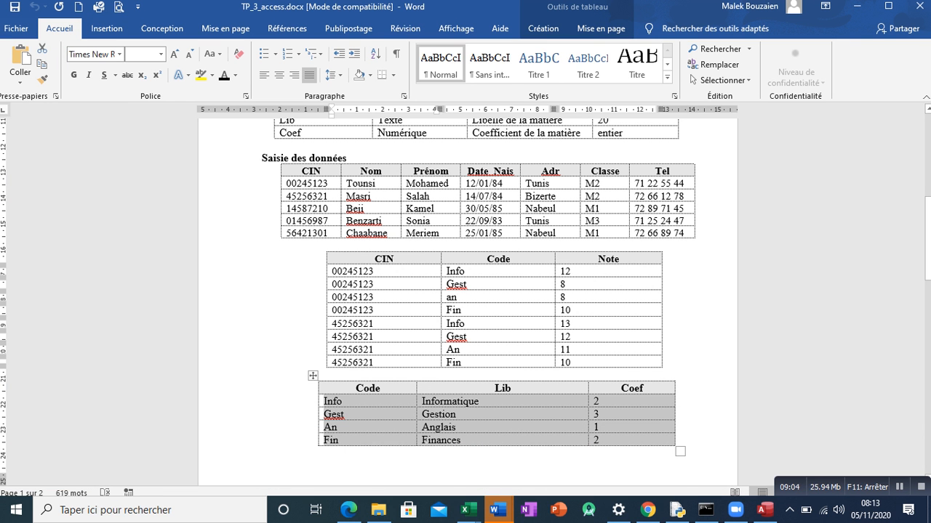
pyautogui.rightClick(598, 440)
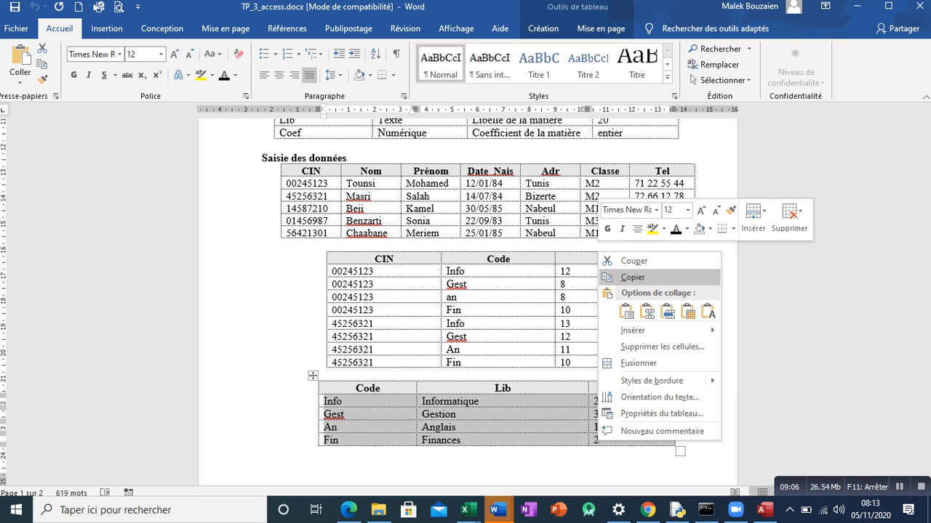
pyautogui.click(631, 277)
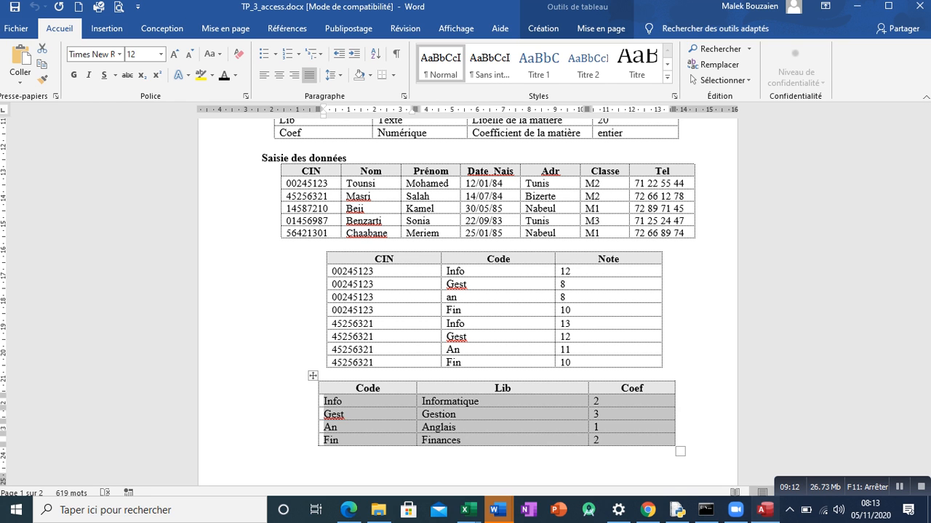
# Return to Access, paste the copied subject records into the MATIERES table, and close the table
pyautogui.click(764, 510)
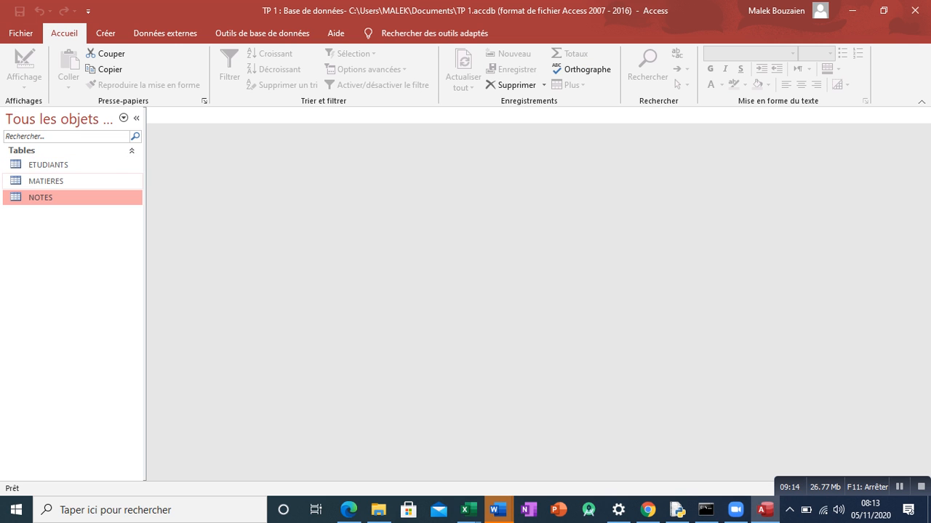
pyautogui.doubleClick(47, 181)
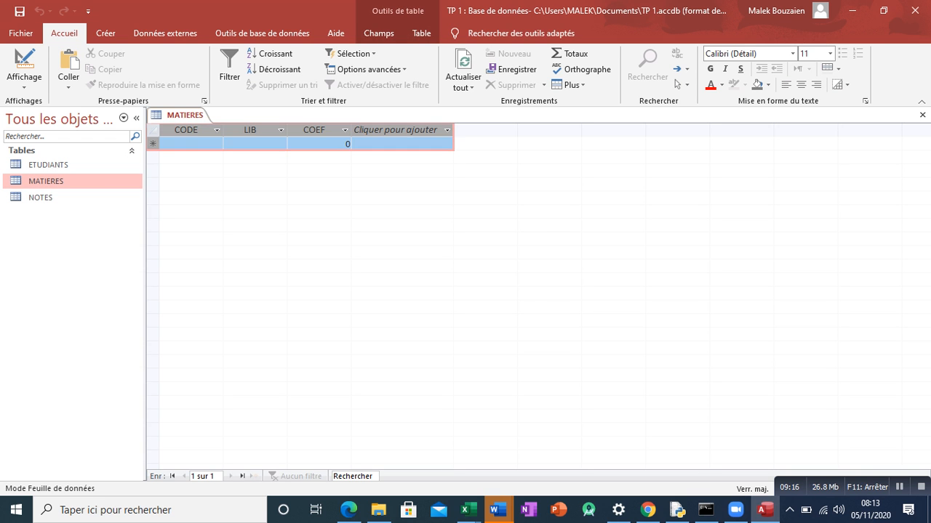
pyautogui.rightClick(153, 144)
pyautogui.click(186, 222)
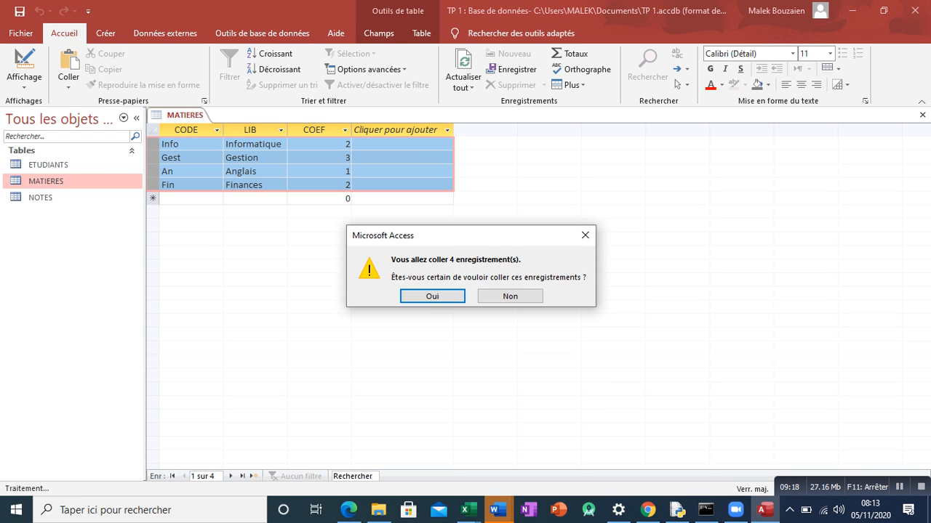
pyautogui.press('Return')
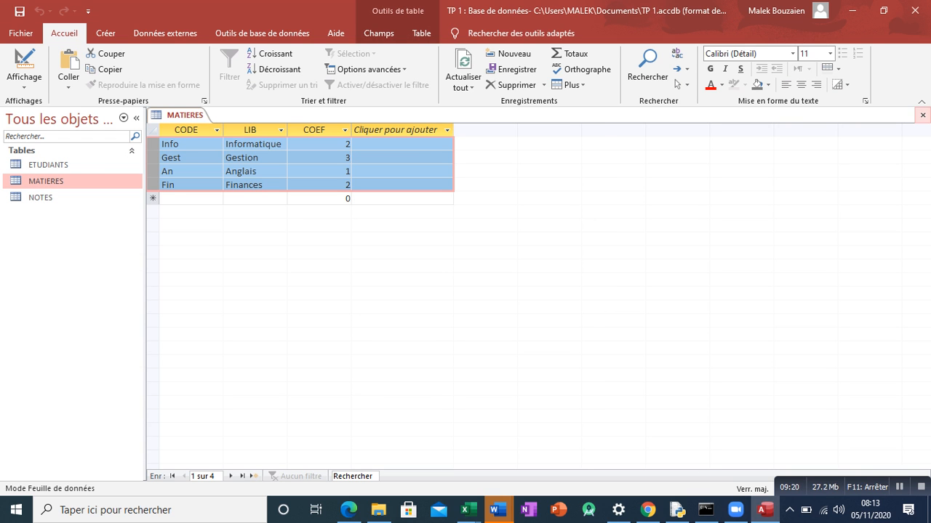
pyautogui.click(923, 115)
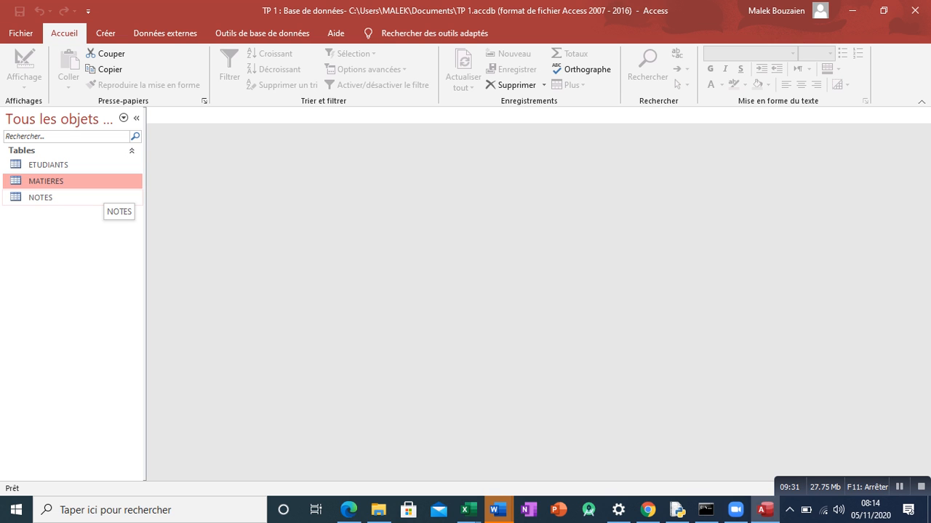
# Open the NOTES table and add a test record with a one-digit placeholder CIN, code MARKETING and note 13
pyautogui.doubleClick(105, 197)
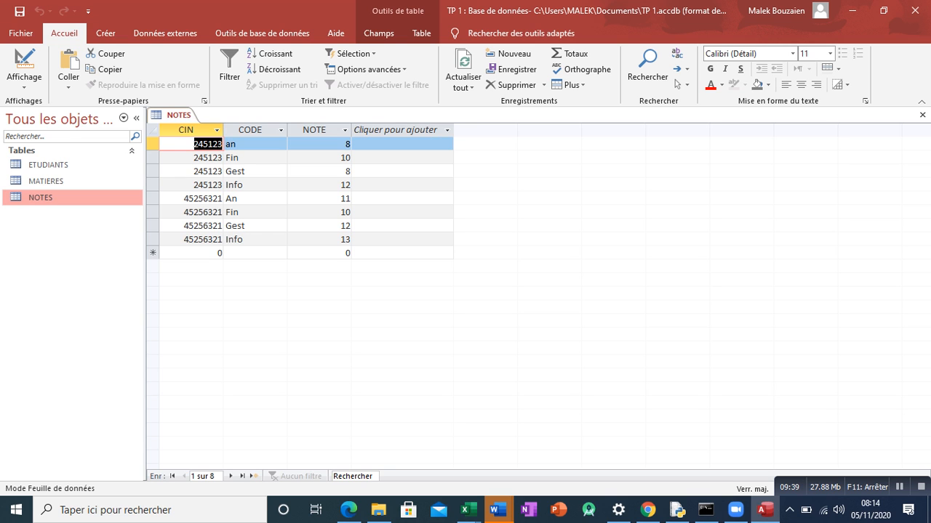
pyautogui.click(219, 252)
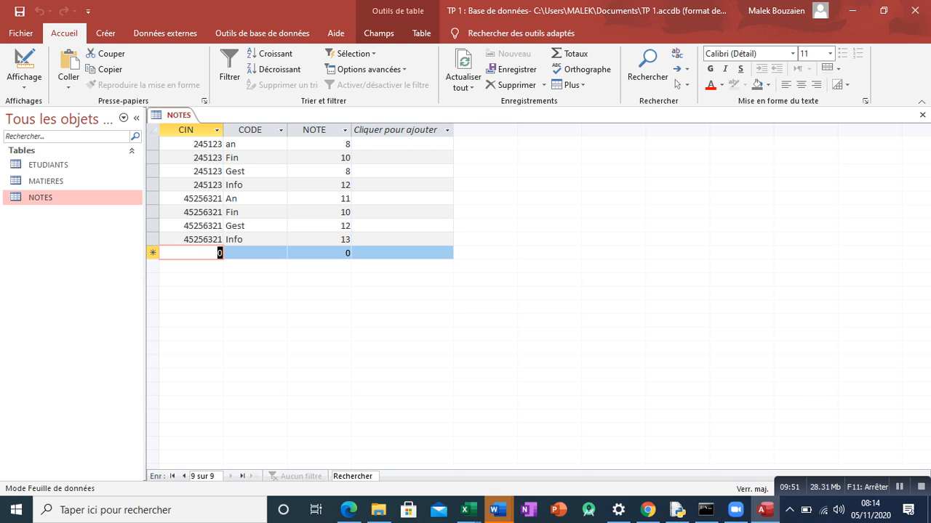
pyautogui.write('1')
pyautogui.press('Tab')
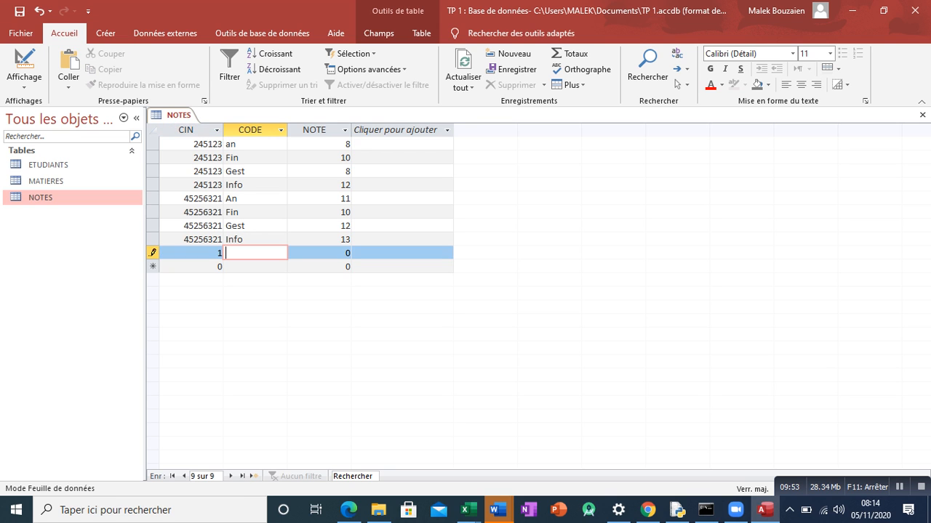
pyautogui.write('MARKETING')
pyautogui.press('Tab')
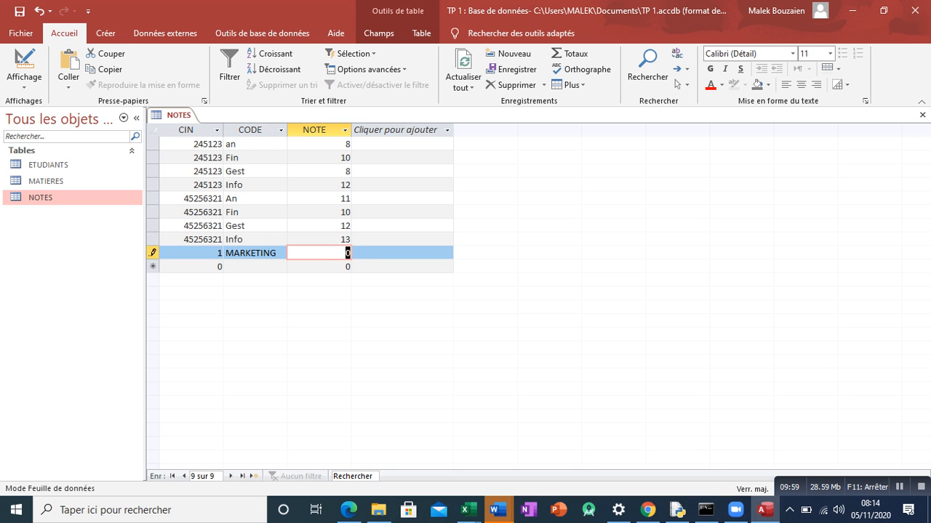
pyautogui.write('13')
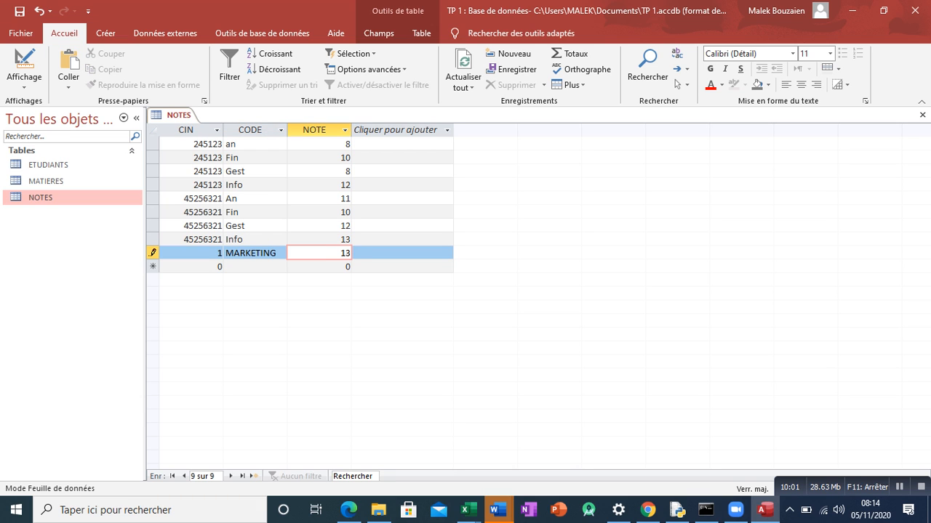
pyautogui.press('Tab')
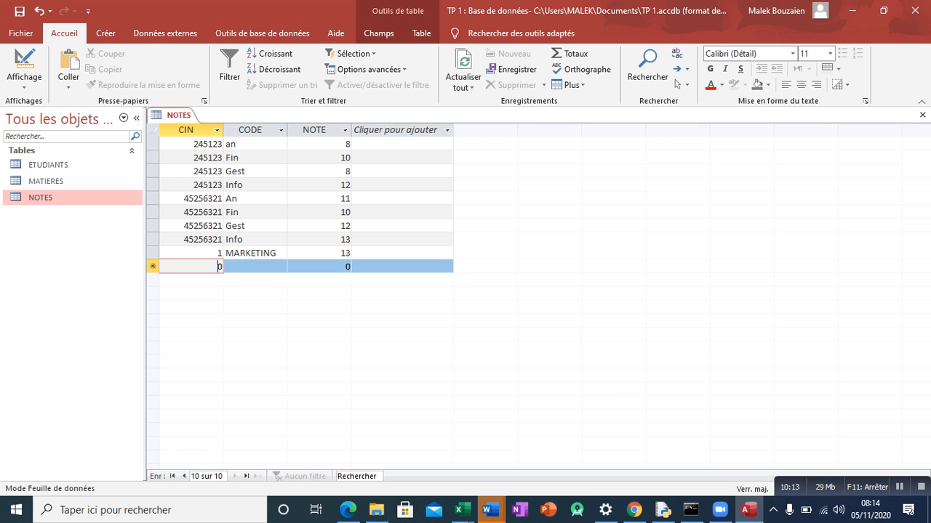
# Delete the MARKETING test record from the NOTES table and close the table
pyautogui.rightClick(153, 253)
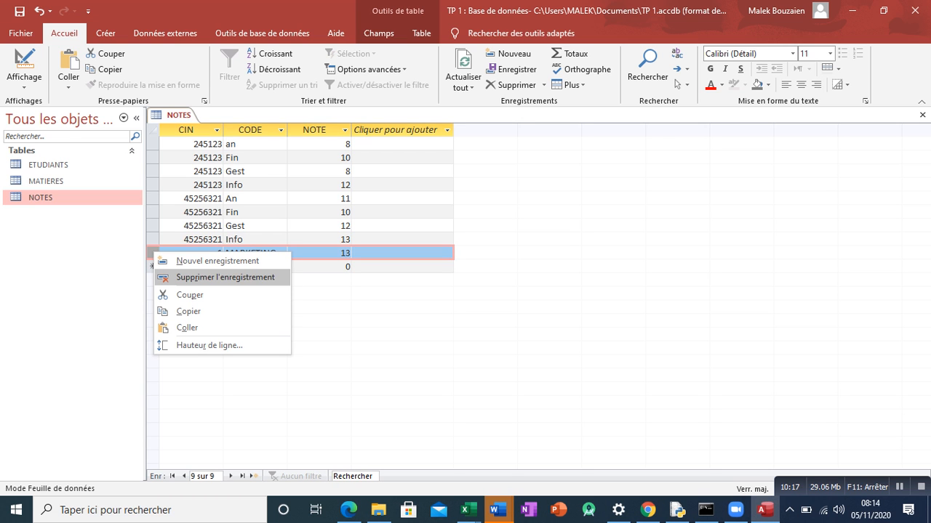
pyautogui.click(225, 277)
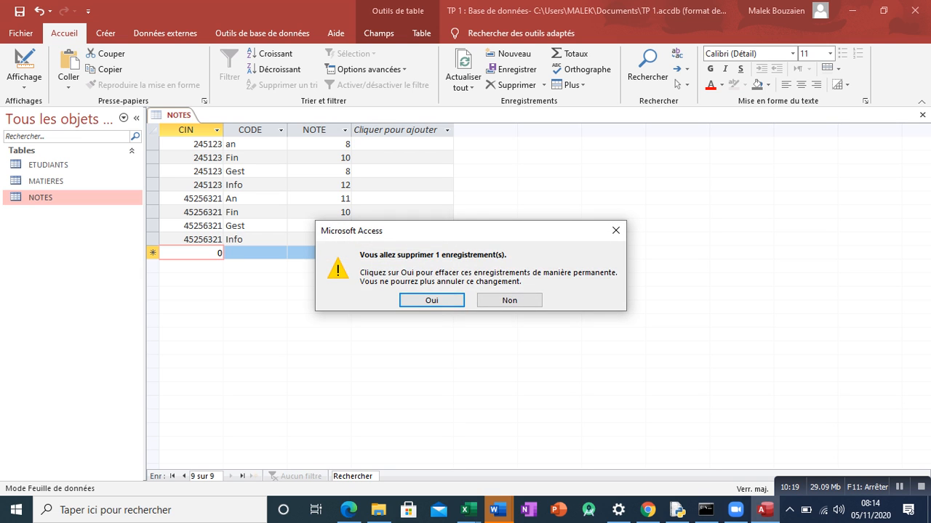
pyautogui.press('Return')
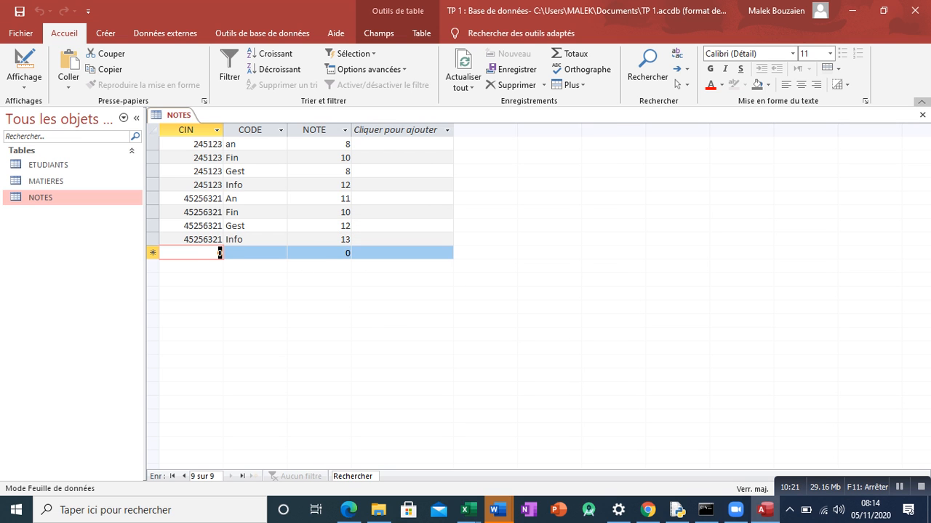
pyautogui.click(922, 114)
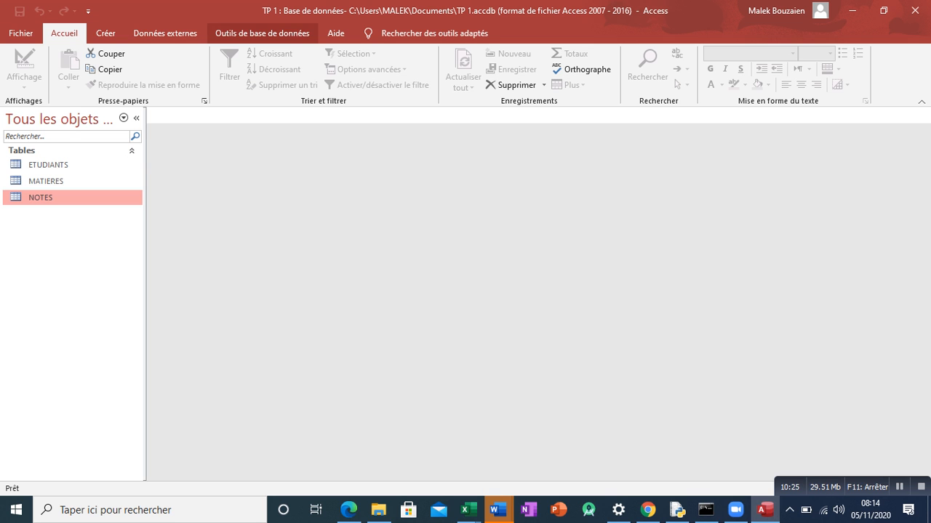
# Add ETUDIANTS, MATIERES and NOTES to the Relations layout, placing NOTES below the other two and MATIERES farther right
pyautogui.click(262, 32)
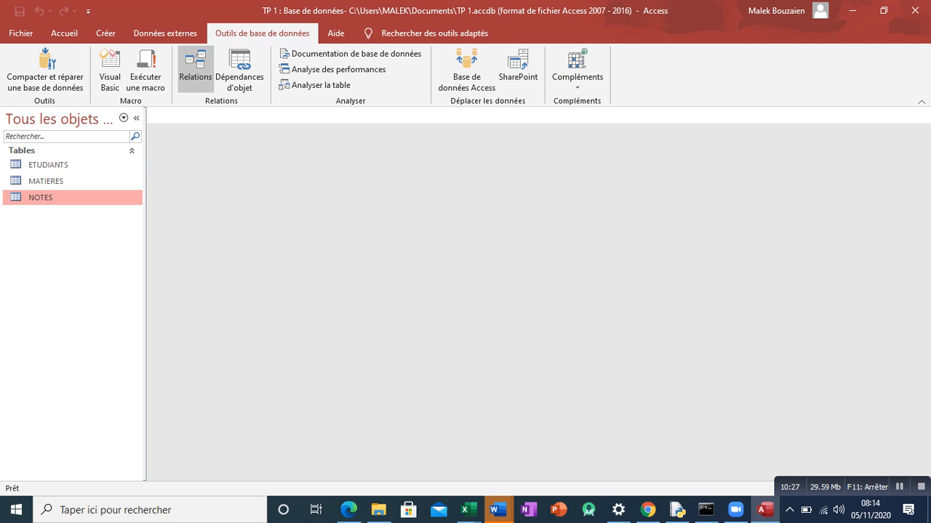
pyautogui.click(196, 71)
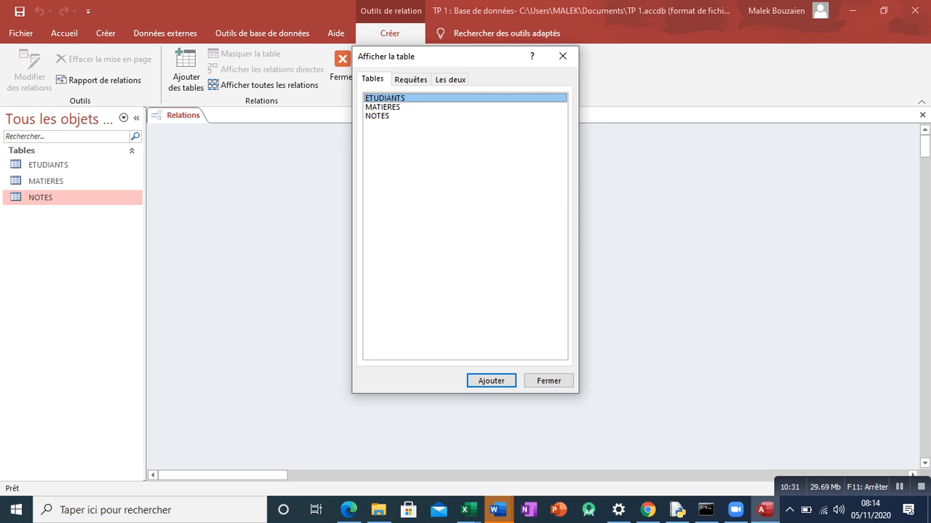
pyautogui.moveTo(377, 117); pyautogui.dragTo(384, 98)
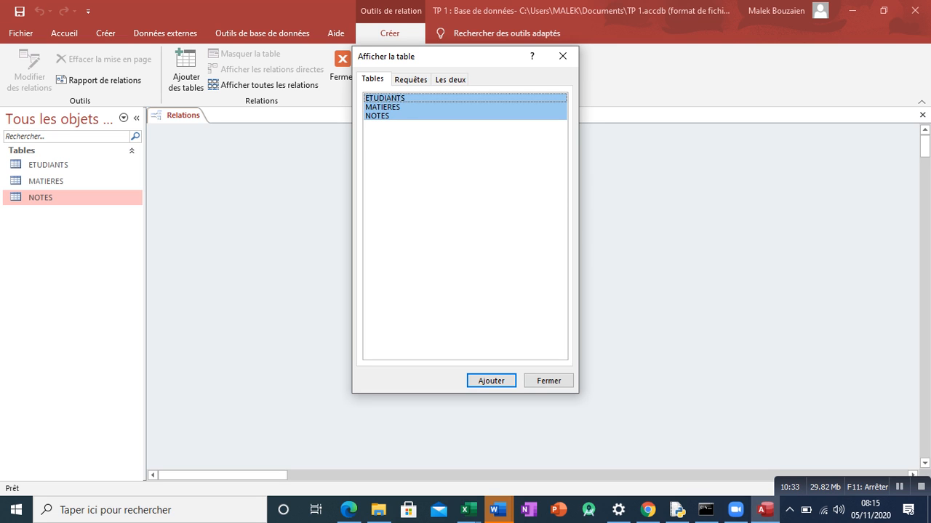
pyautogui.click(491, 381)
pyautogui.click(548, 381)
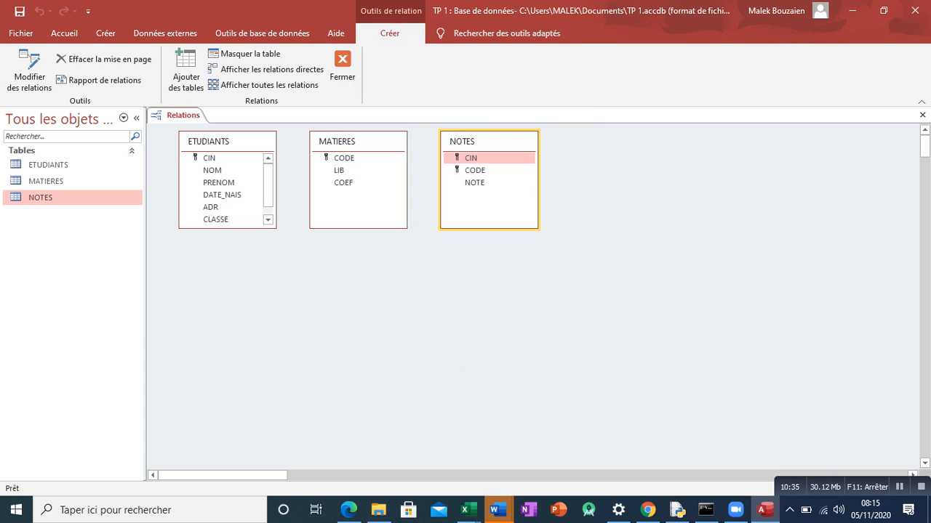
pyautogui.moveTo(465, 141); pyautogui.dragTo(307, 279)
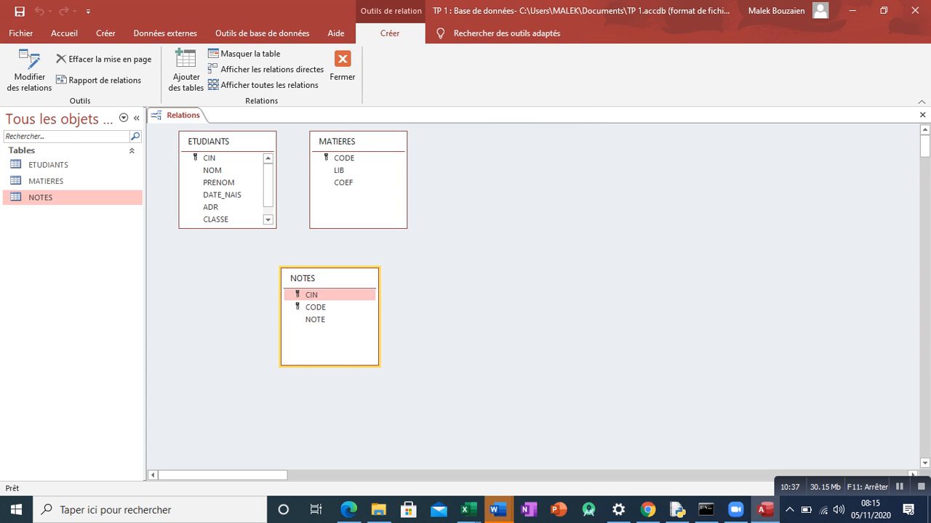
pyautogui.moveTo(335, 141); pyautogui.dragTo(464, 137)
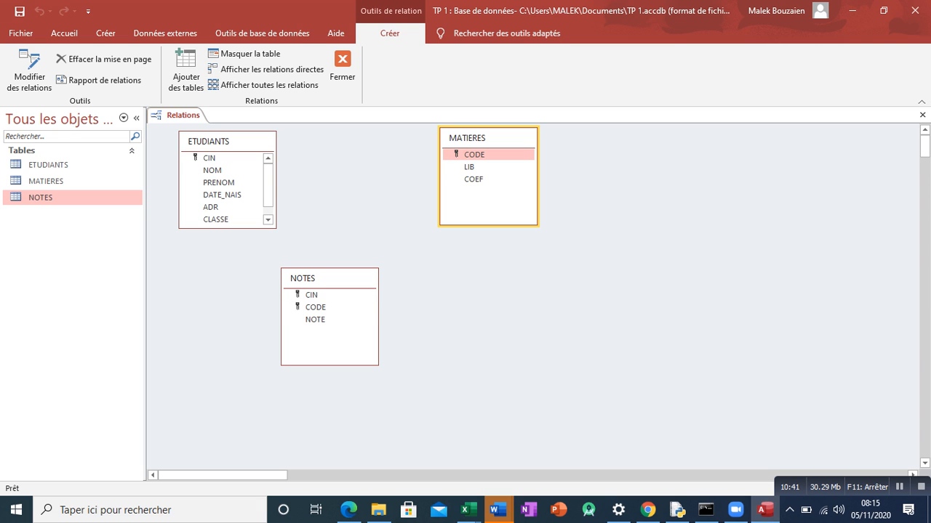
# Create a relationship from CODE in MATIERES to CODE in NOTES with referential integrity enforced
pyautogui.click(315, 308)
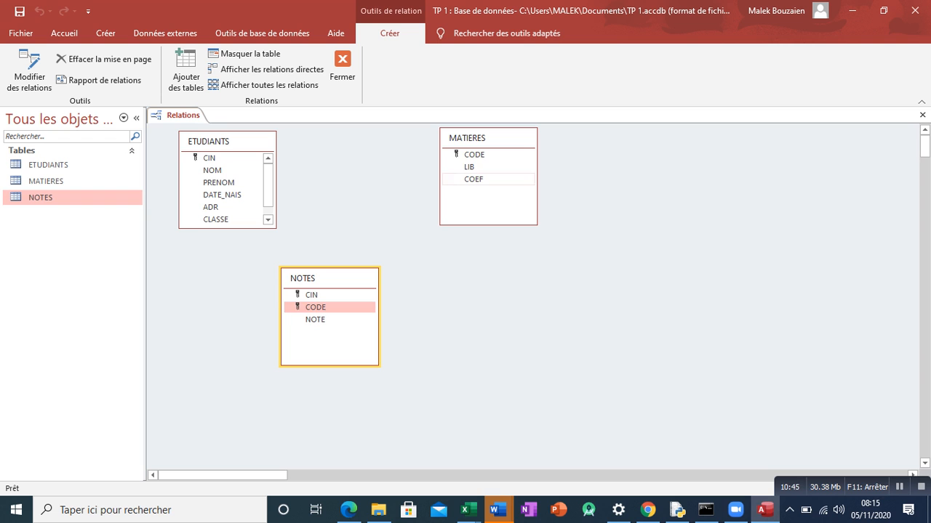
pyautogui.click(474, 155)
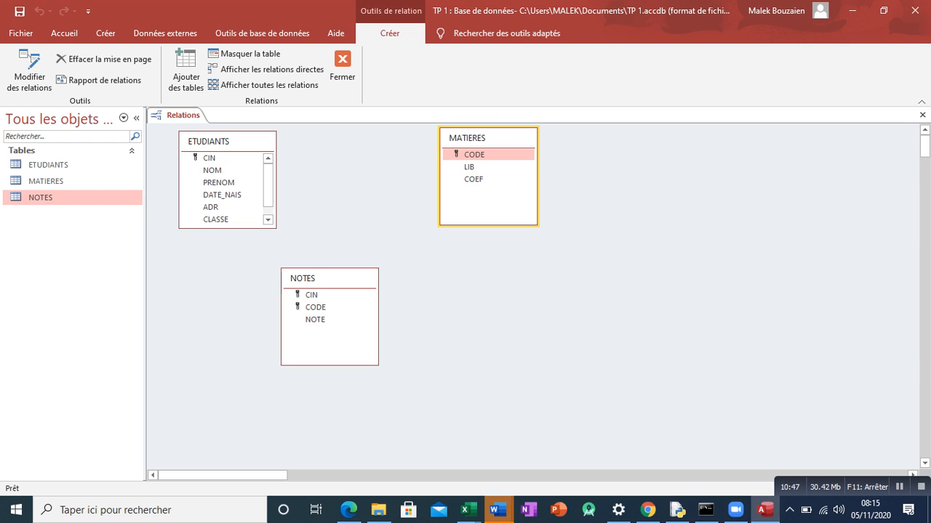
pyautogui.moveTo(474, 155); pyautogui.dragTo(316, 308)
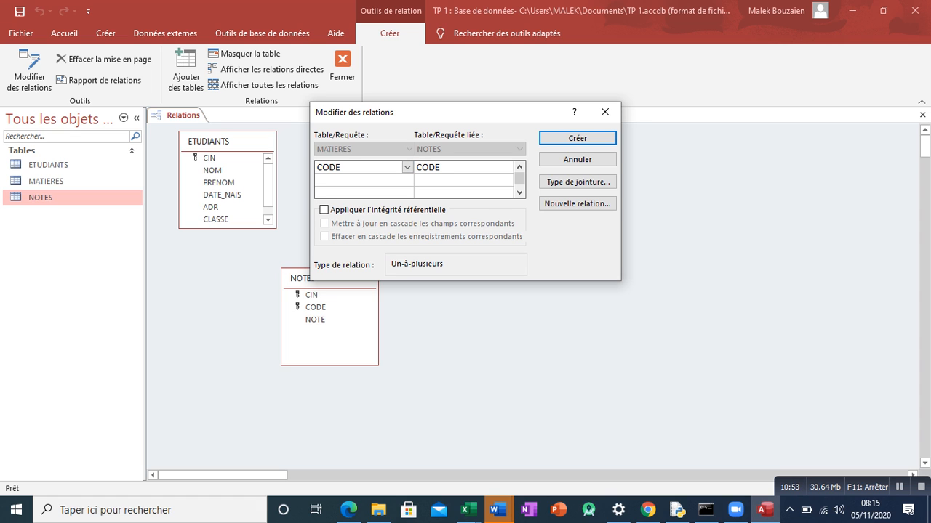
pyautogui.click(507, 167)
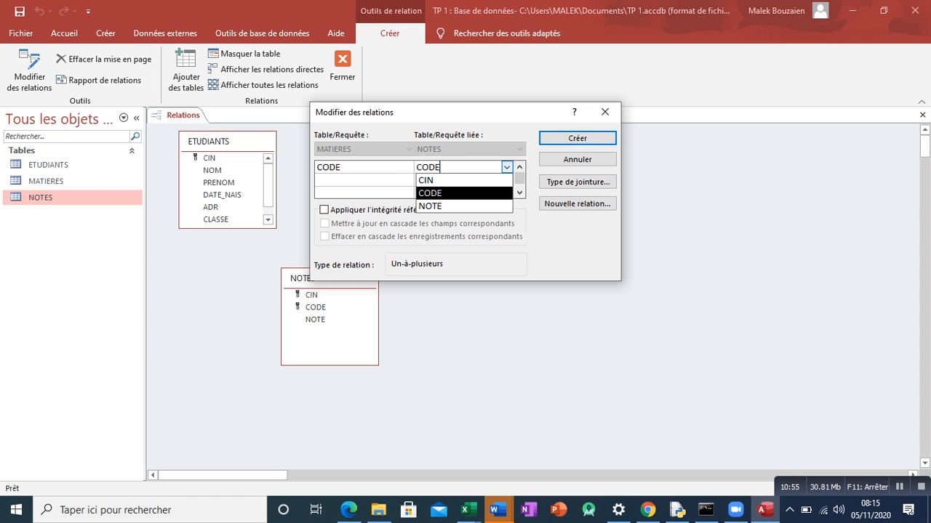
pyautogui.click(506, 167)
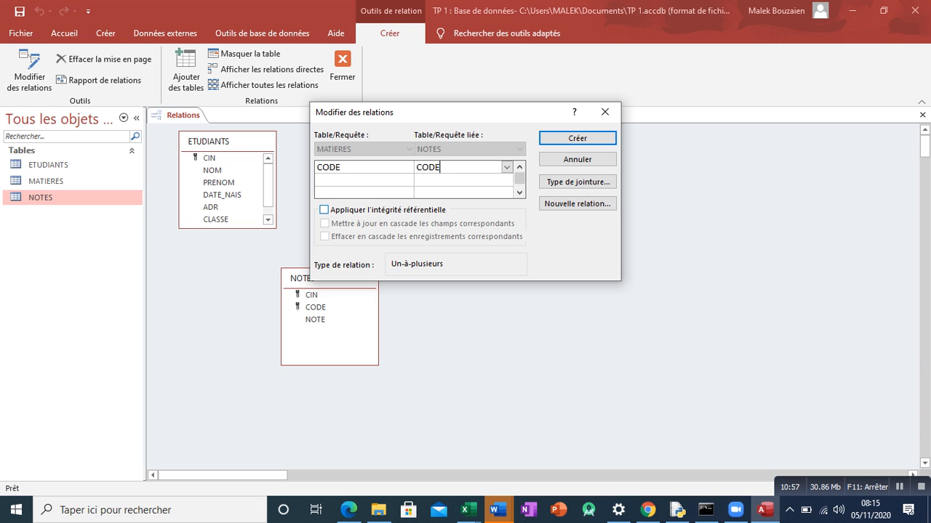
pyautogui.click(325, 210)
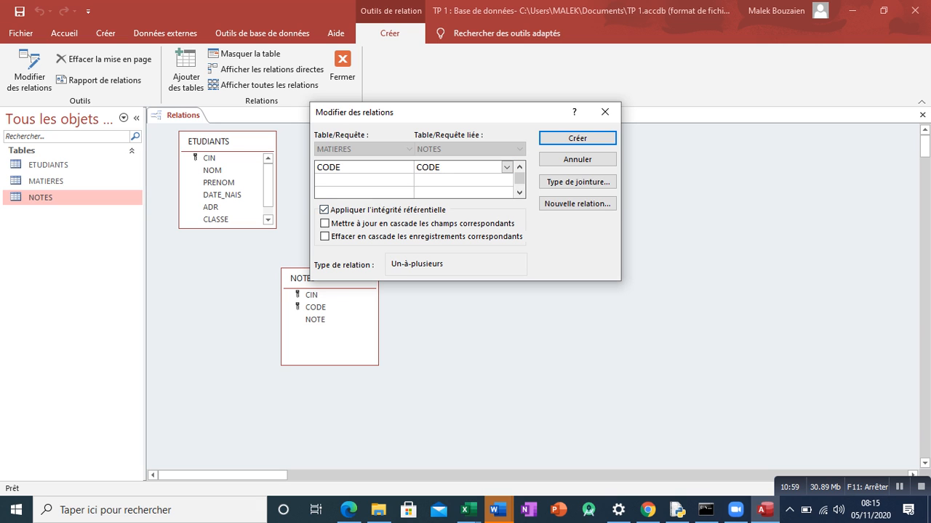
pyautogui.press('Return')
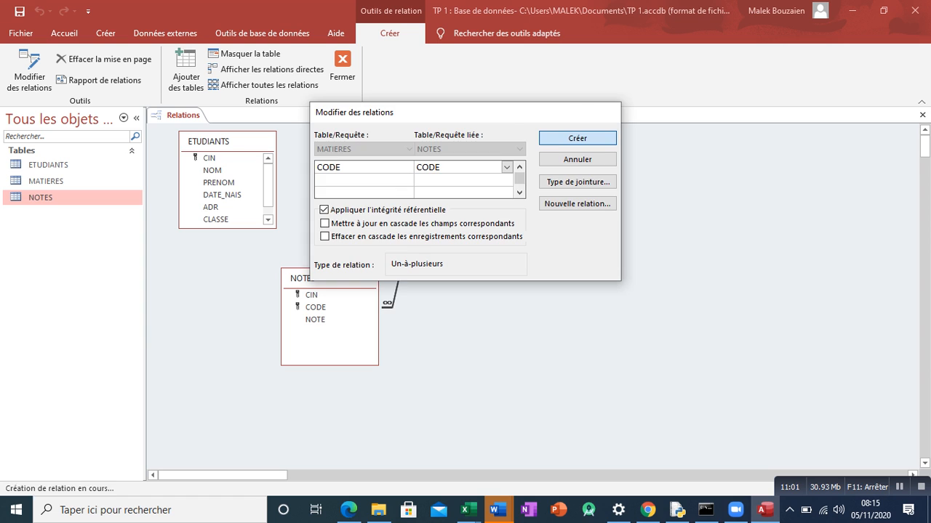
# Relate CIN in ETUDIANTS to CIN in NOTES with referential integrity enforced, and close the Relations layout, saving its changes
pyautogui.click(209, 158)
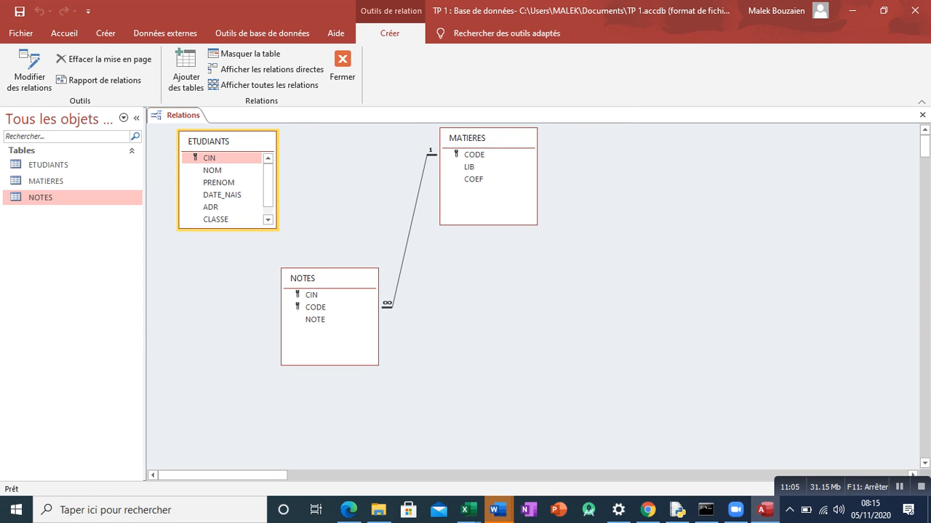
pyautogui.moveTo(210, 158); pyautogui.dragTo(311, 295)
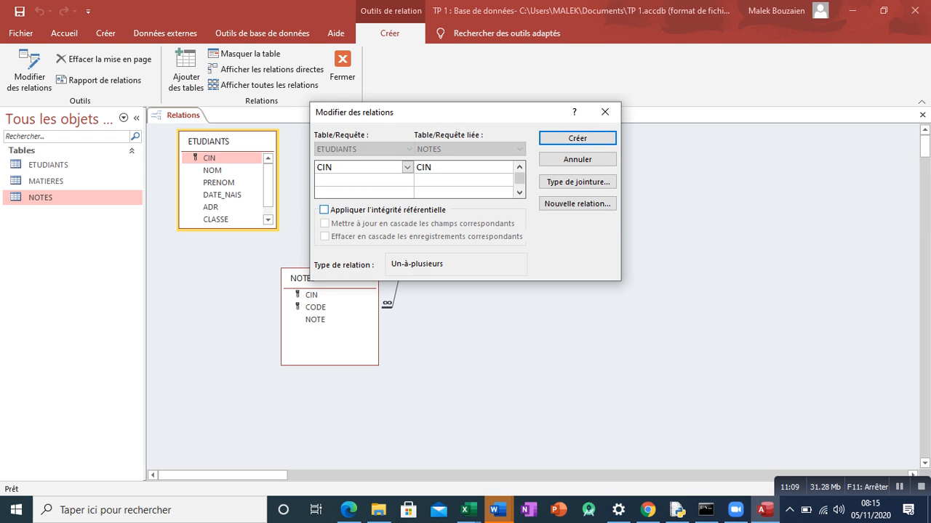
pyautogui.click(324, 210)
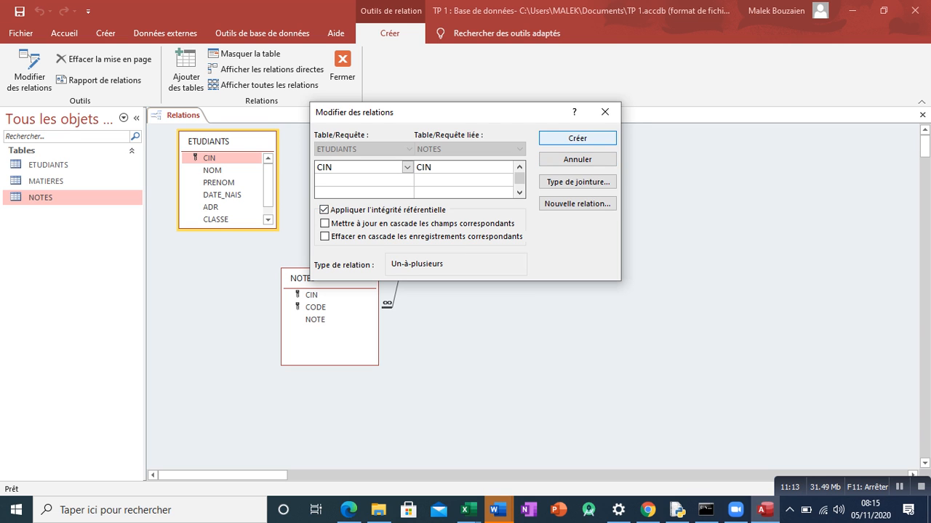
pyautogui.click(578, 138)
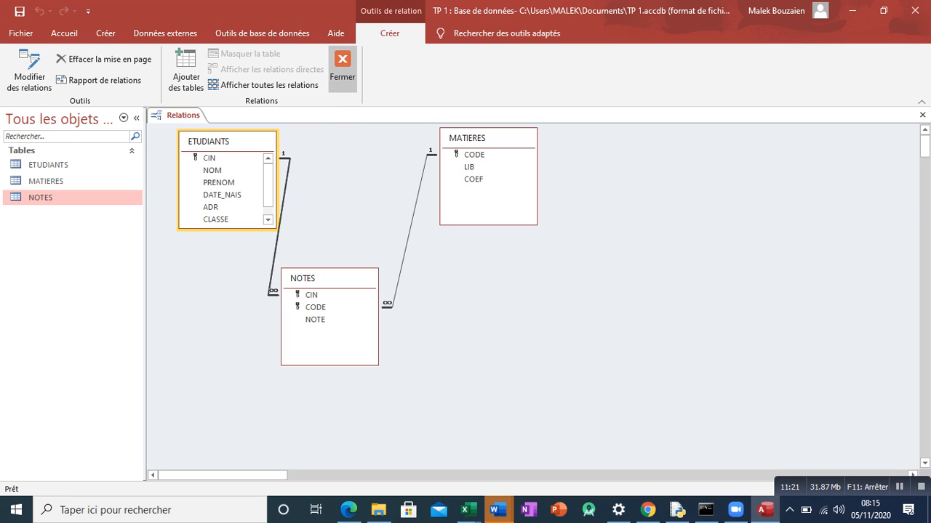
pyautogui.click(341, 73)
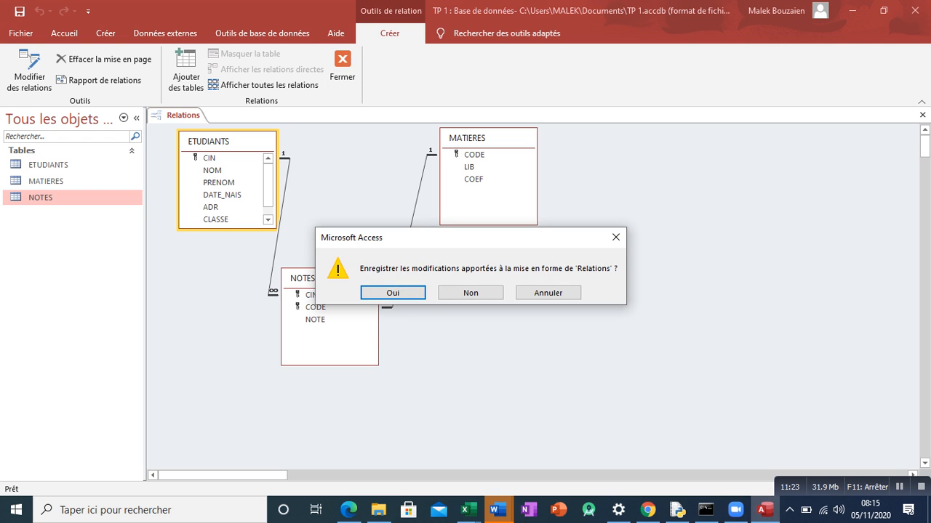
pyautogui.click(393, 293)
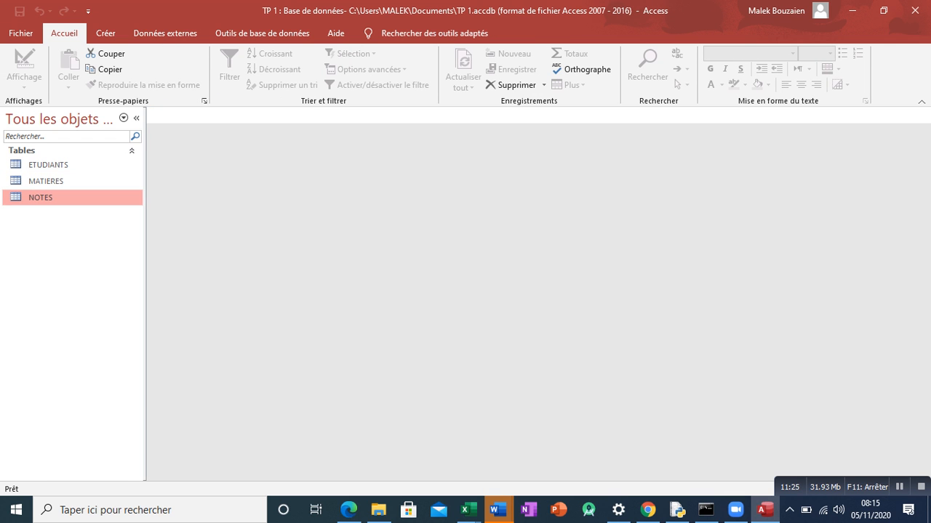
# Open the NOTES table and try to add a test record with a one-digit placeholder CIN, code MARKETING and note 12
pyautogui.doubleClick(41, 198)
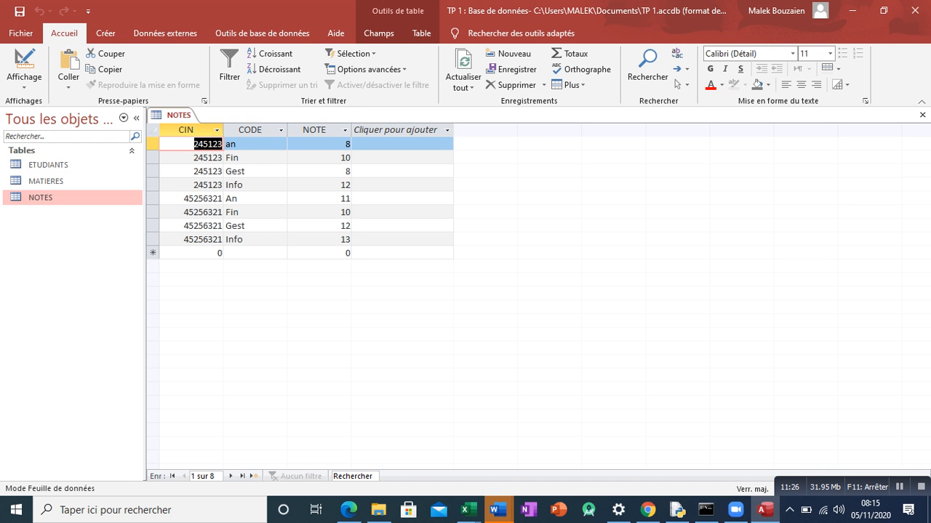
pyautogui.click(220, 253)
pyautogui.write('1')
pyautogui.press('Tab')
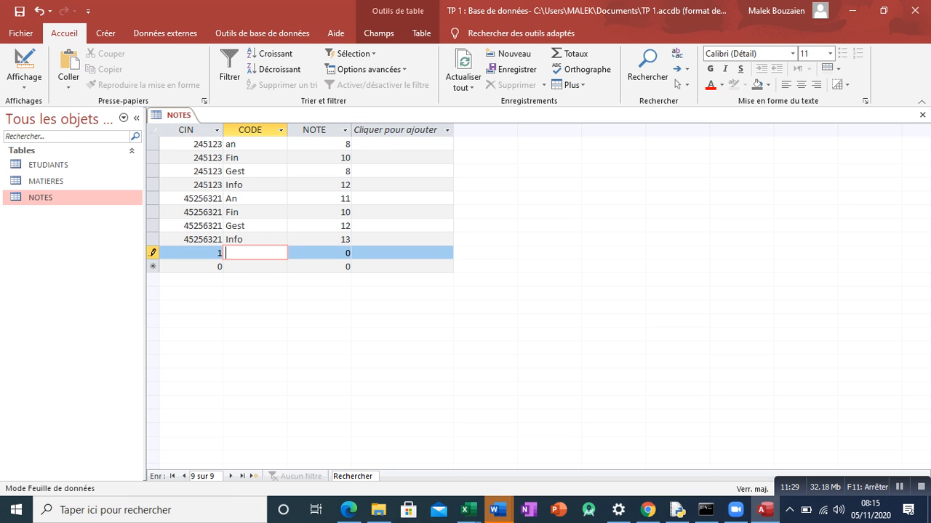
pyautogui.write('MARKETING')
pyautogui.press('Tab')
pyautogui.write('12')
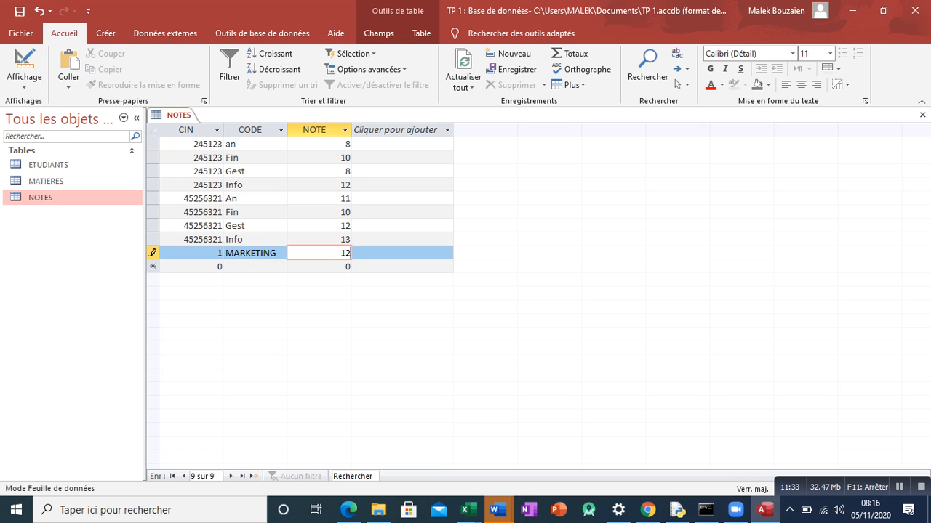
pyautogui.press('Tab')
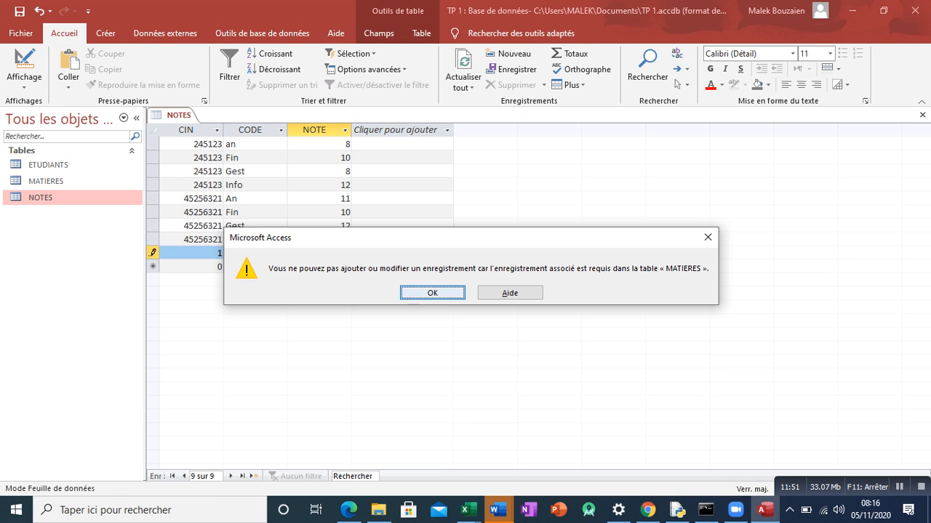
pyautogui.press('Return')
# Change the test record's code to AN and try to save the record in NOTES
pyautogui.hotkey('shift', 'Tab')
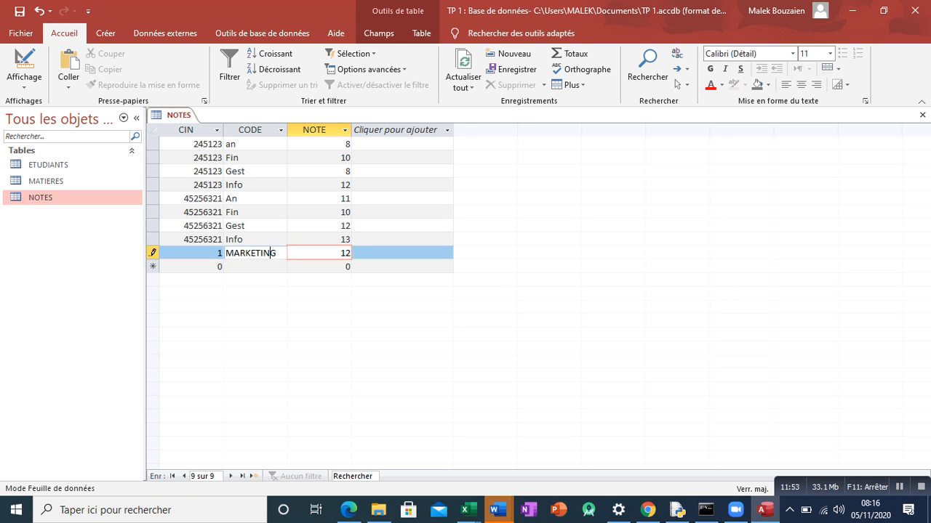
pyautogui.write('AN')
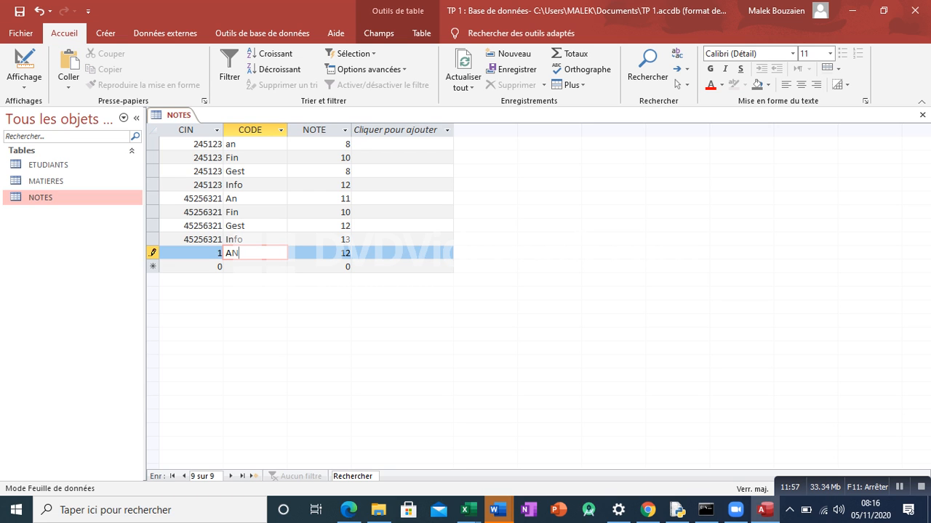
pyautogui.press('Down')
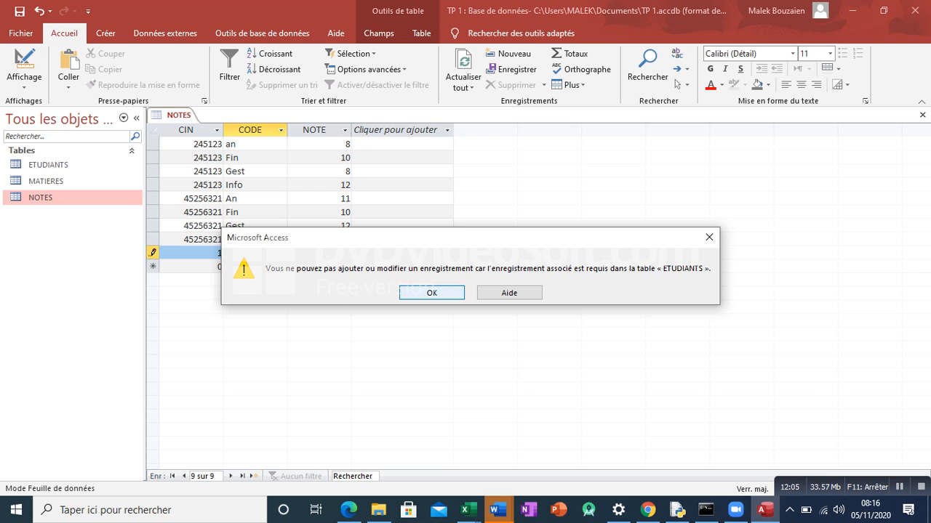
pyautogui.click(431, 292)
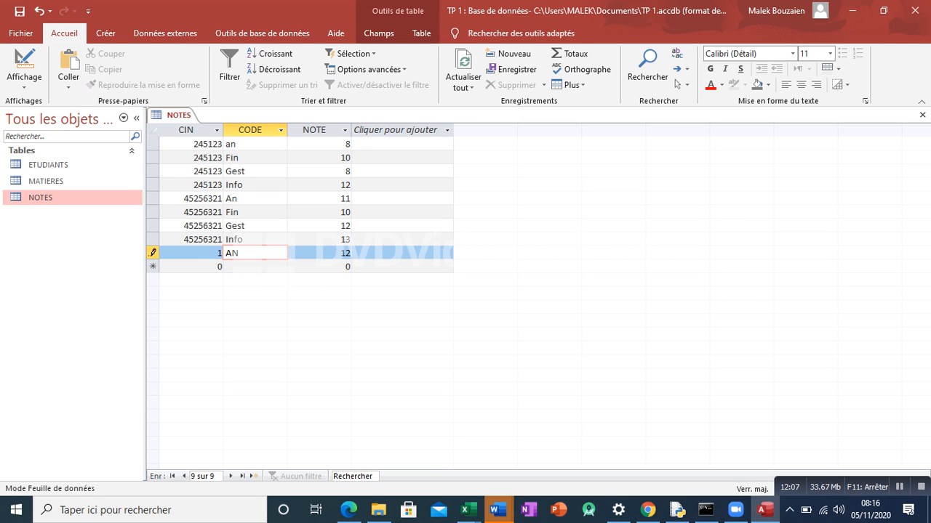